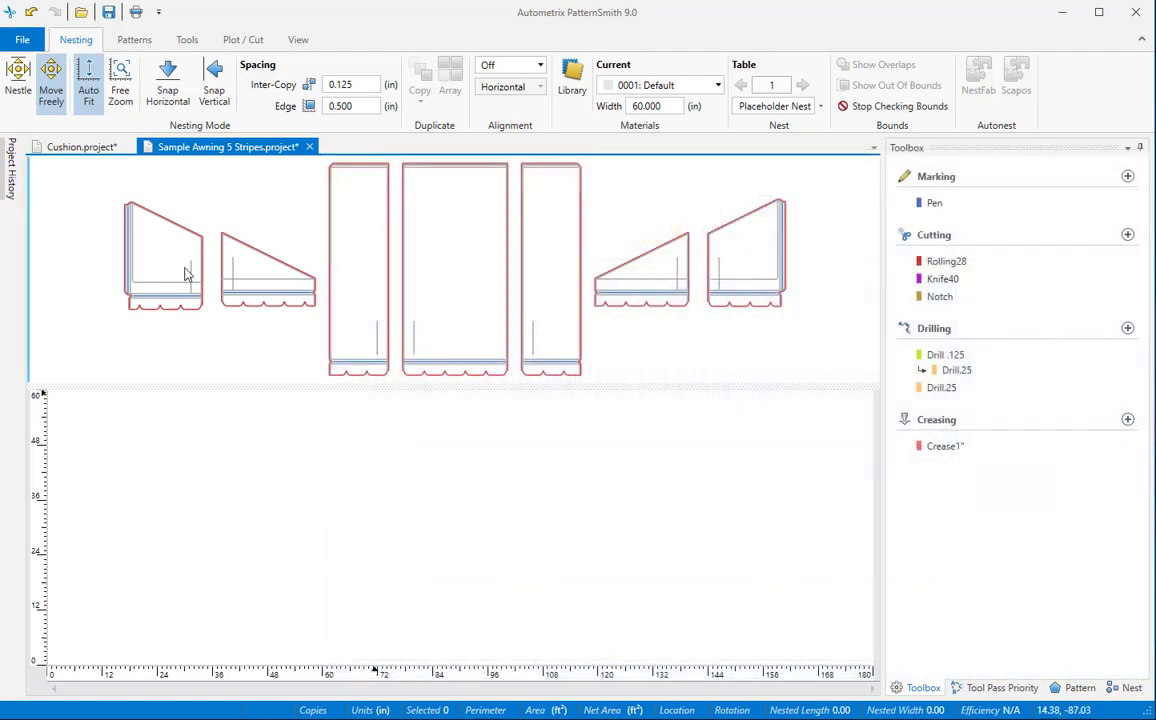
double_click(156, 245)
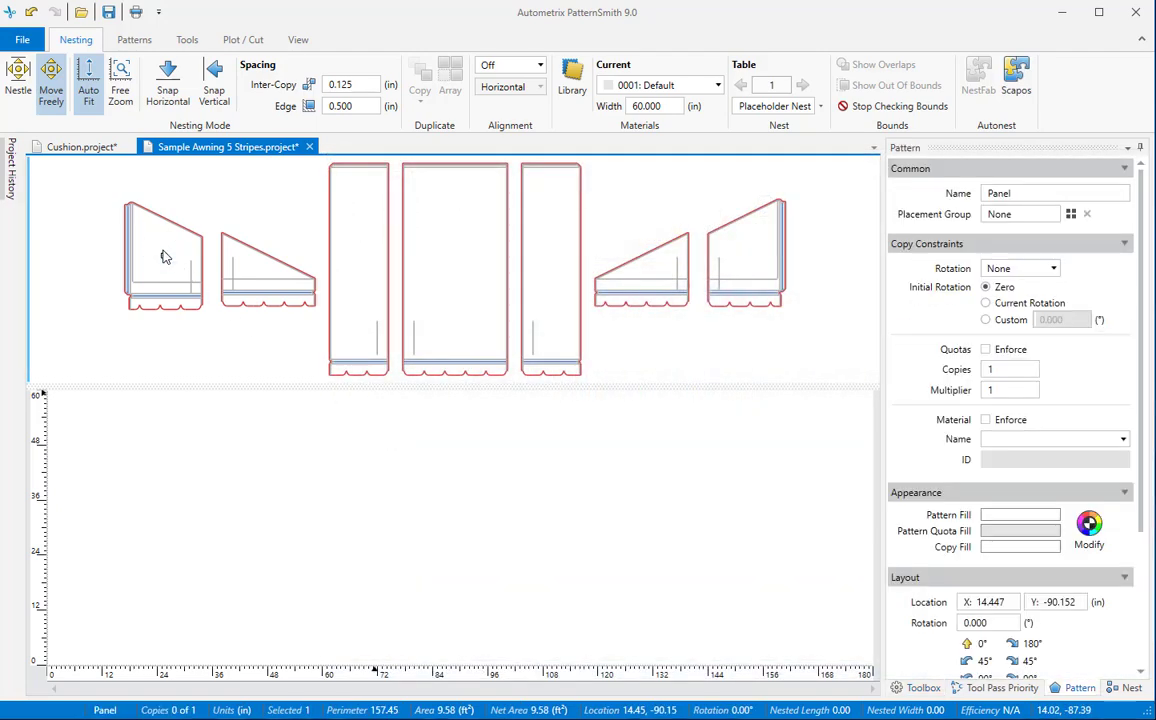
click(594, 488)
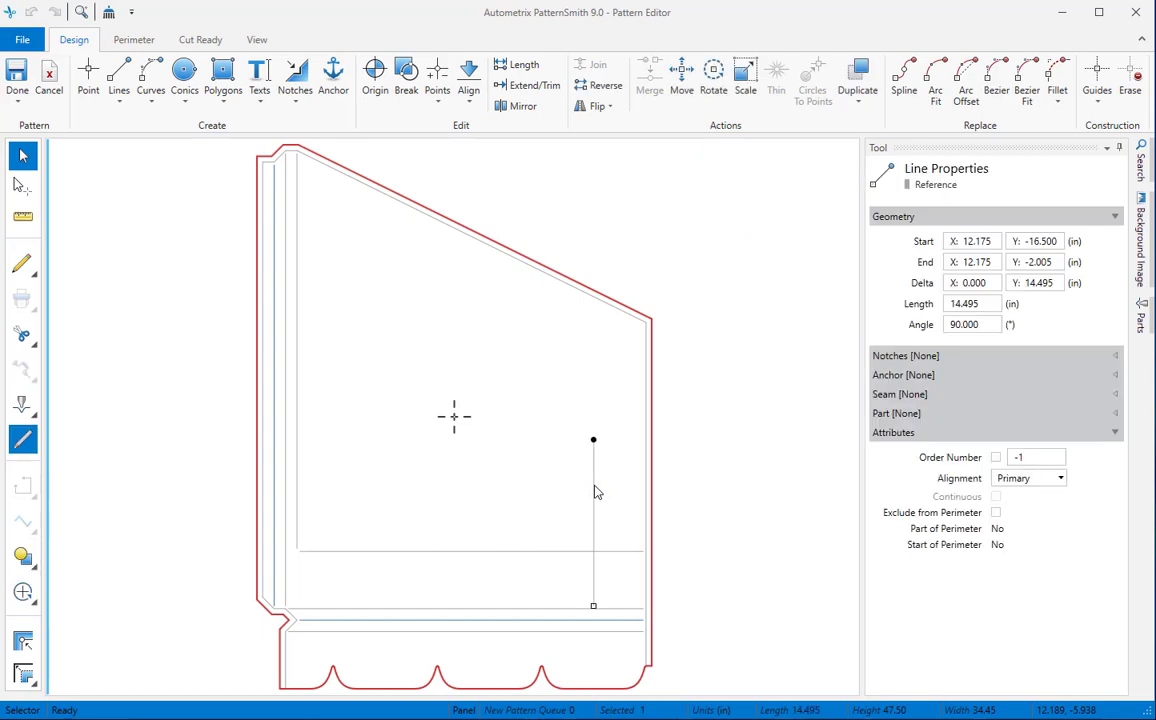
click(33, 591)
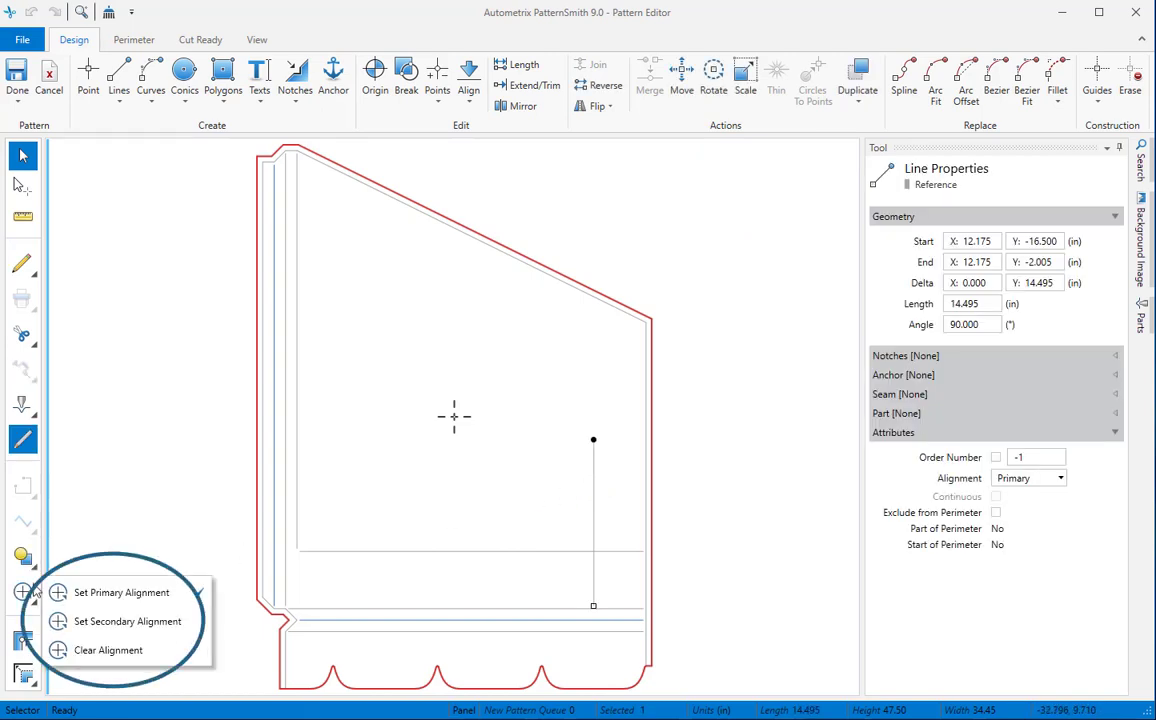
click(49, 80)
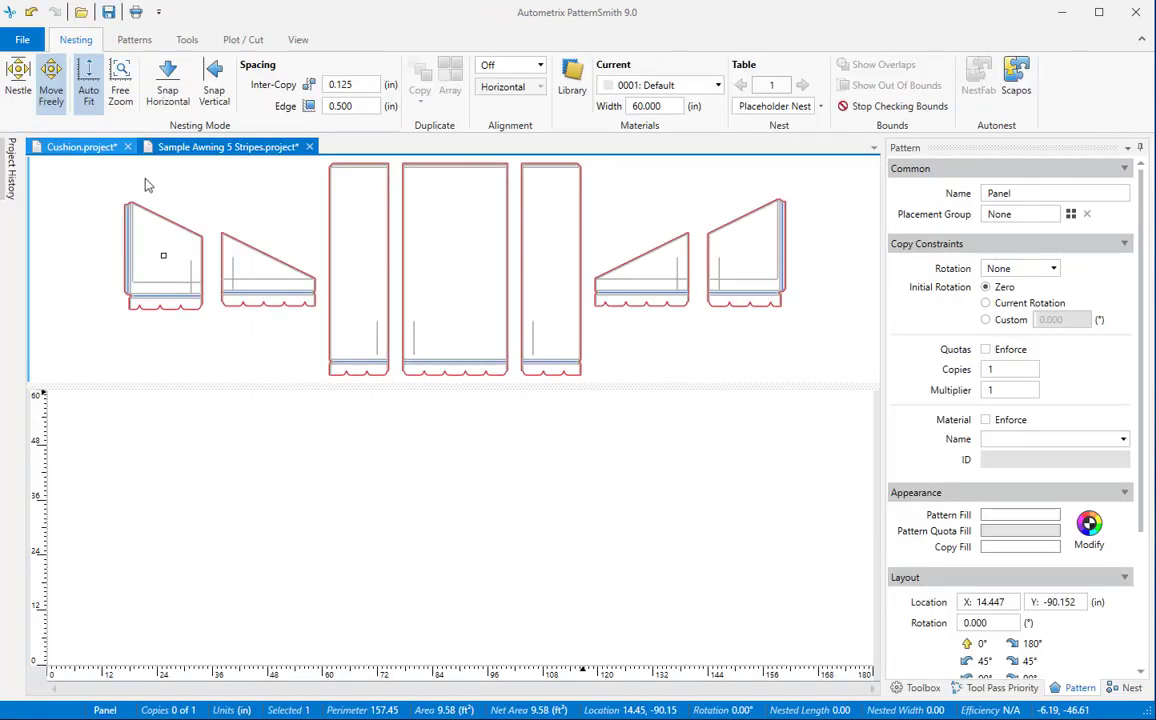
Switch to Cushion.project and open the cushion pattern in the Pattern Editor.
click(85, 149)
click(466, 285)
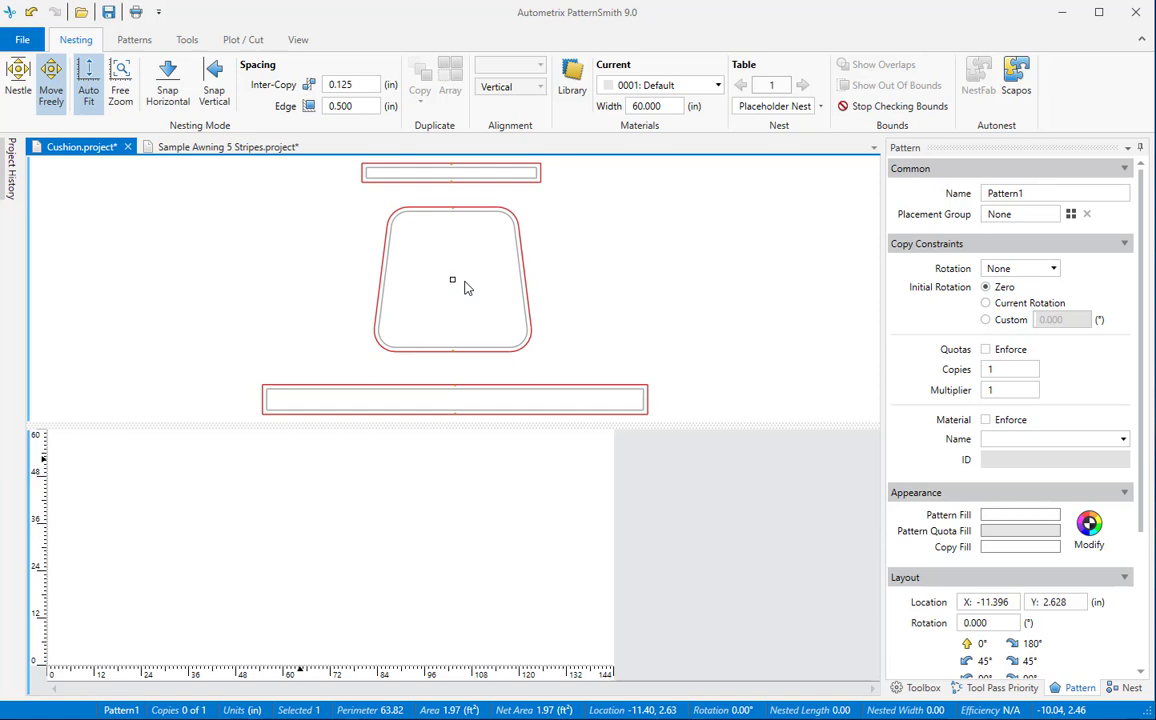
double_click(465, 288)
Draw a 16-inch vertical reference line from (0,8) to (0,-8), set it as primary alignment, and finish.
click(118, 80)
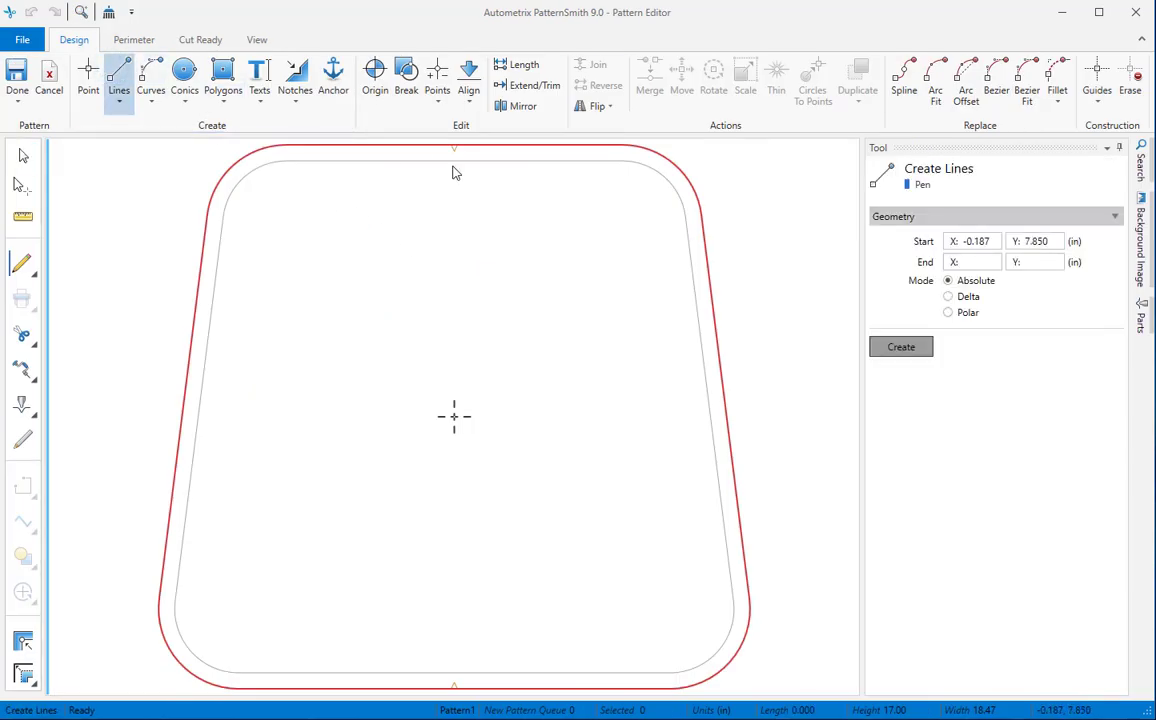
click(454, 172)
click(457, 665)
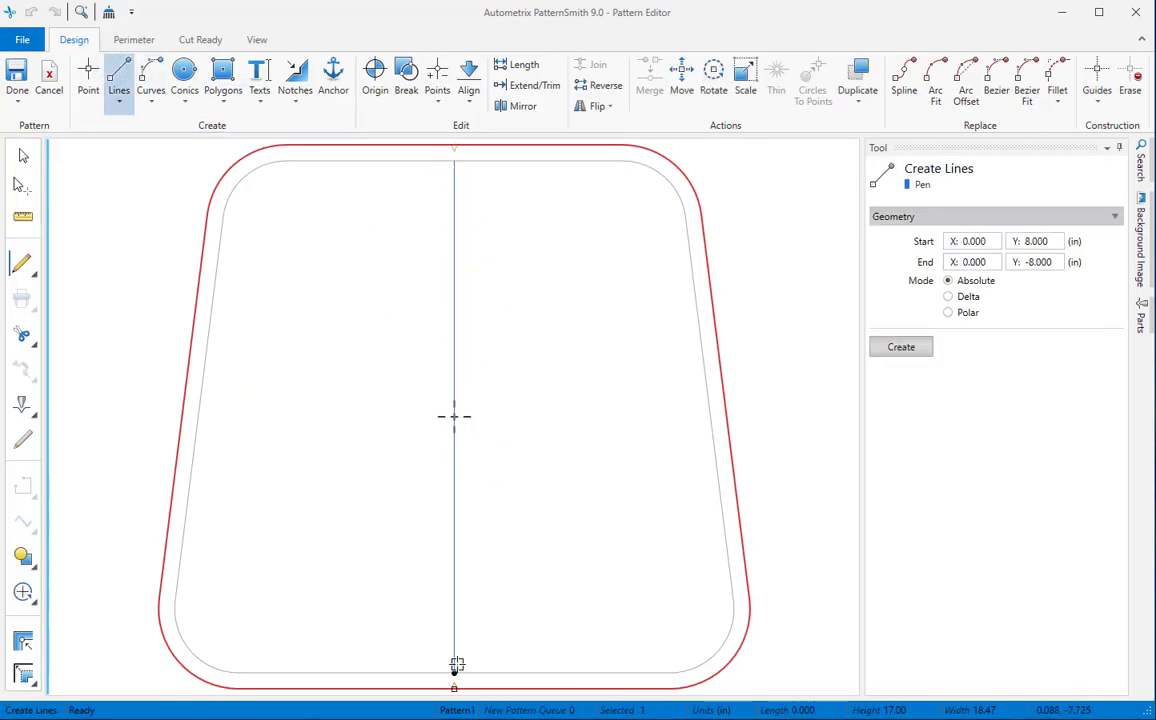
click(457, 665)
click(23, 440)
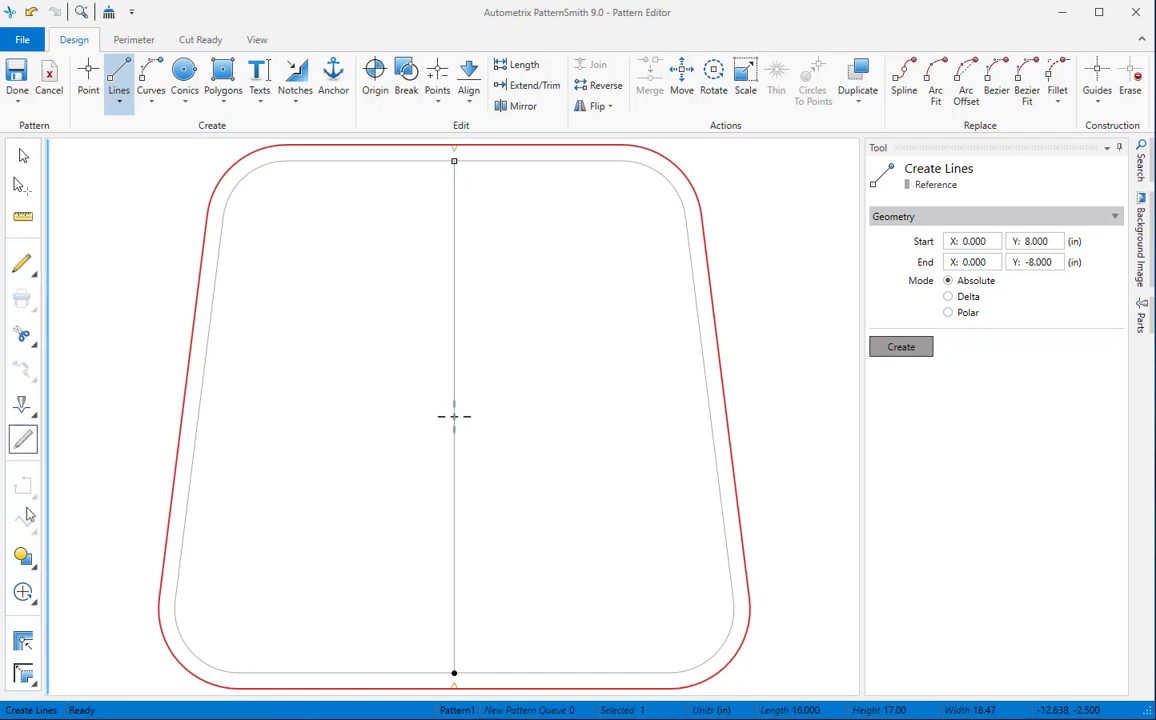
click(25, 593)
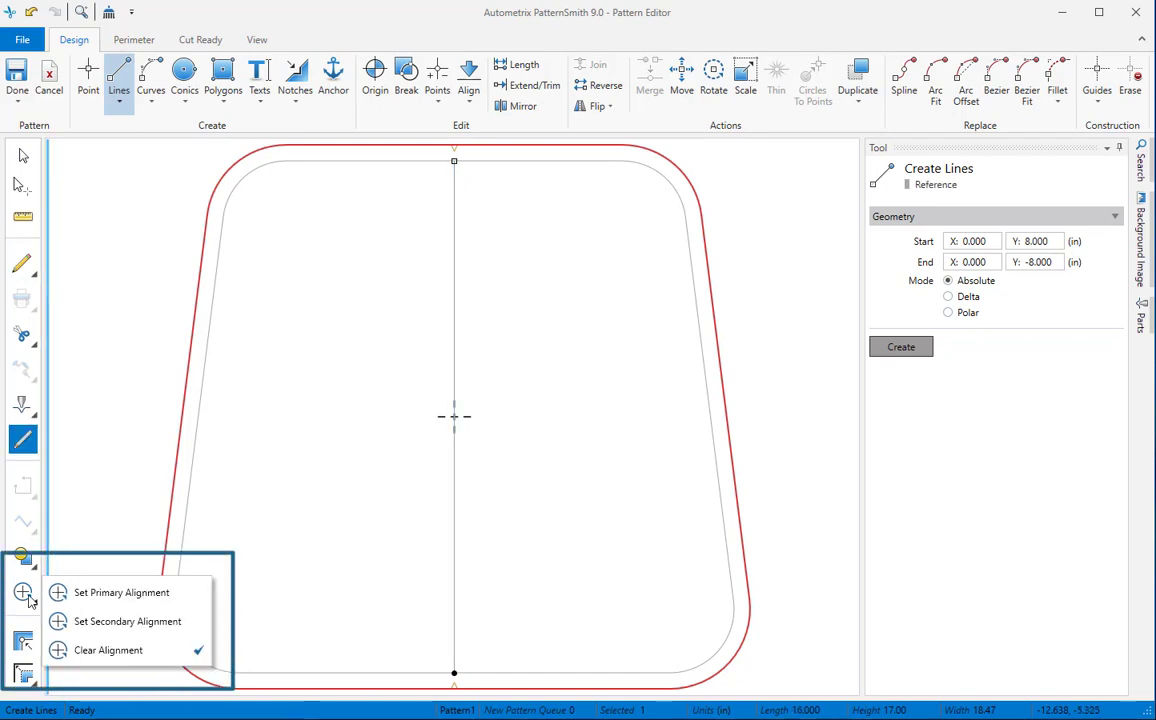
click(90, 595)
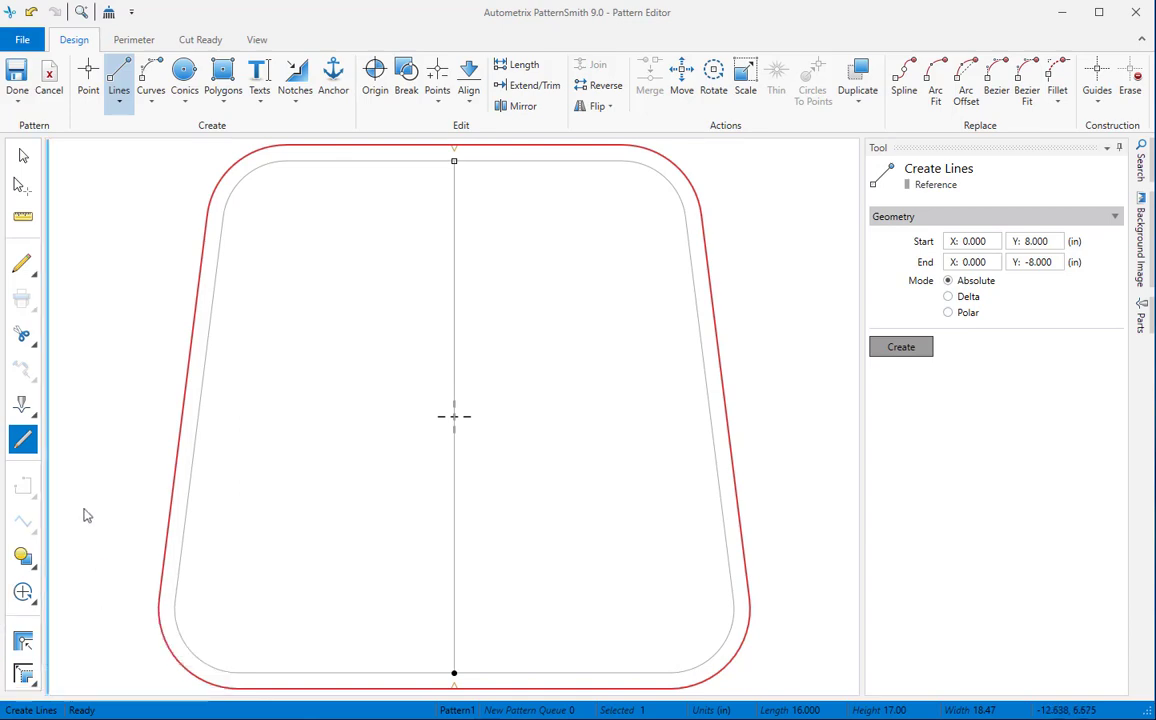
click(19, 88)
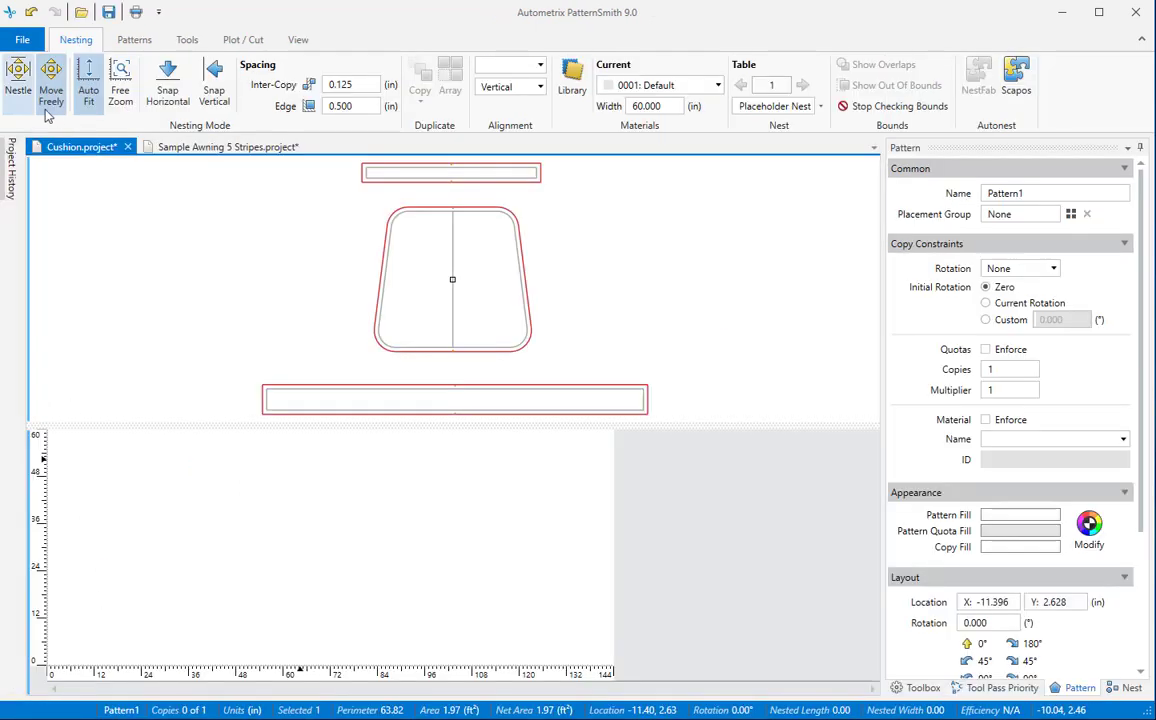
In the awning project, add Baycrest Pacific from the Sunbrella Shade and Marine library to Project Materials.
click(180, 147)
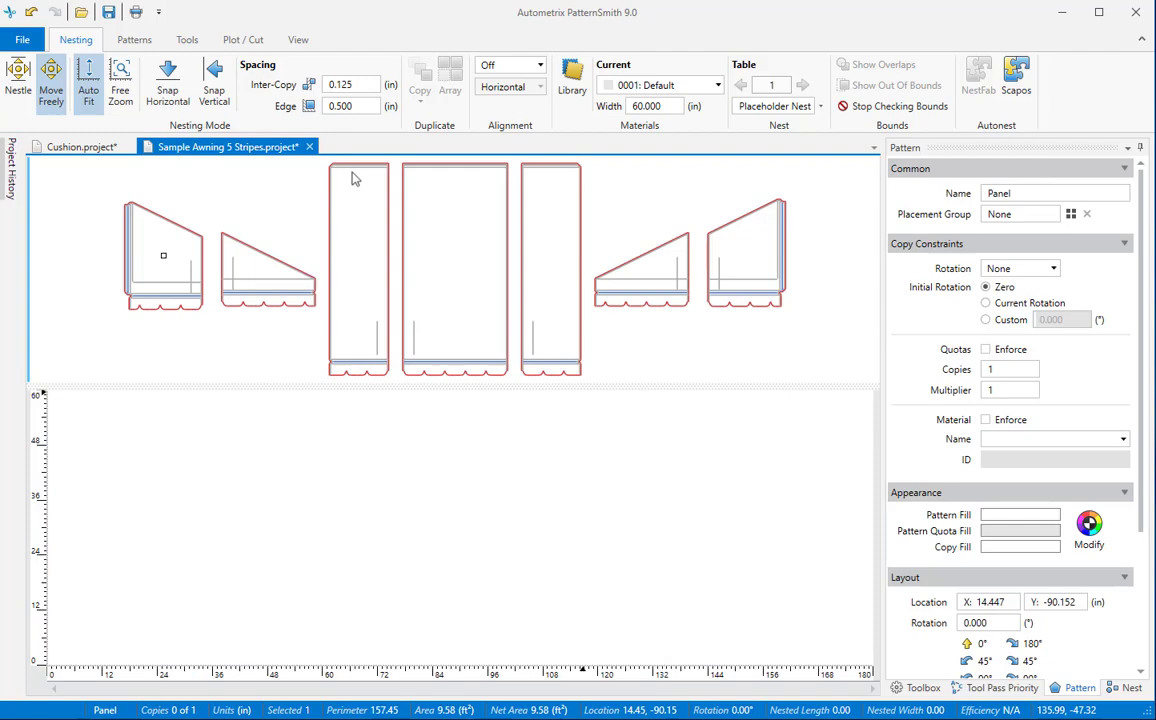
click(572, 84)
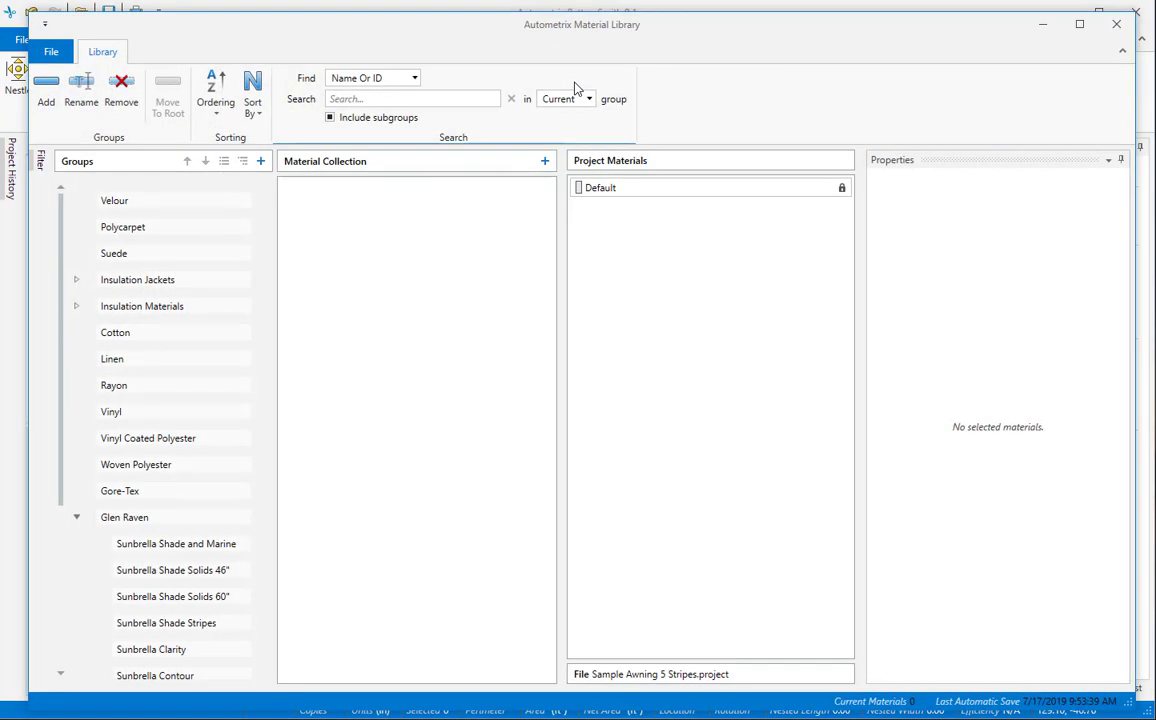
click(164, 545)
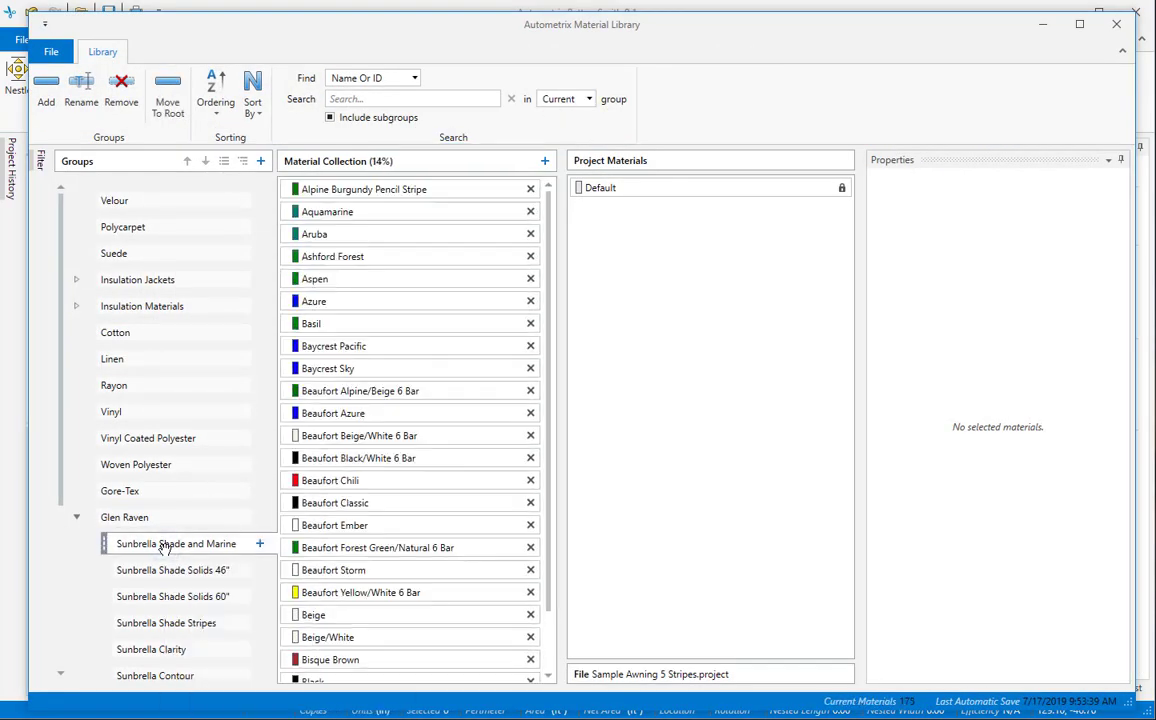
click(435, 346)
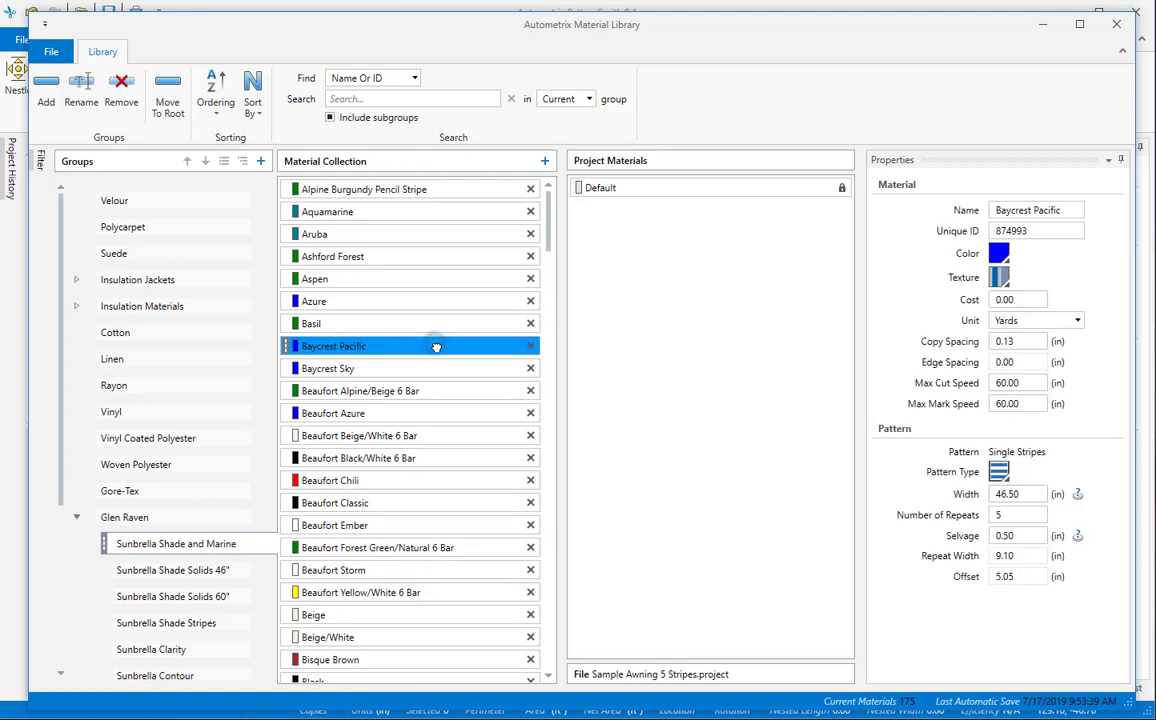
drag(435, 346, 777, 232)
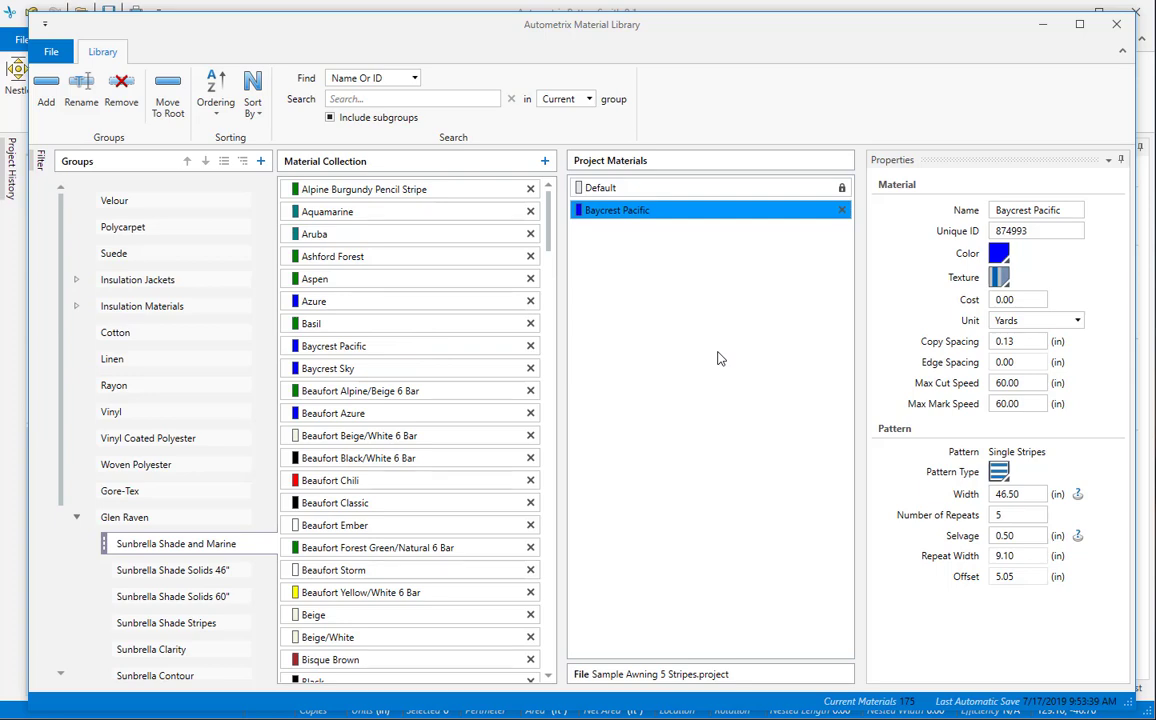
Close the library and make 874993: Baycrest Pacific the current nest material.
click(1118, 26)
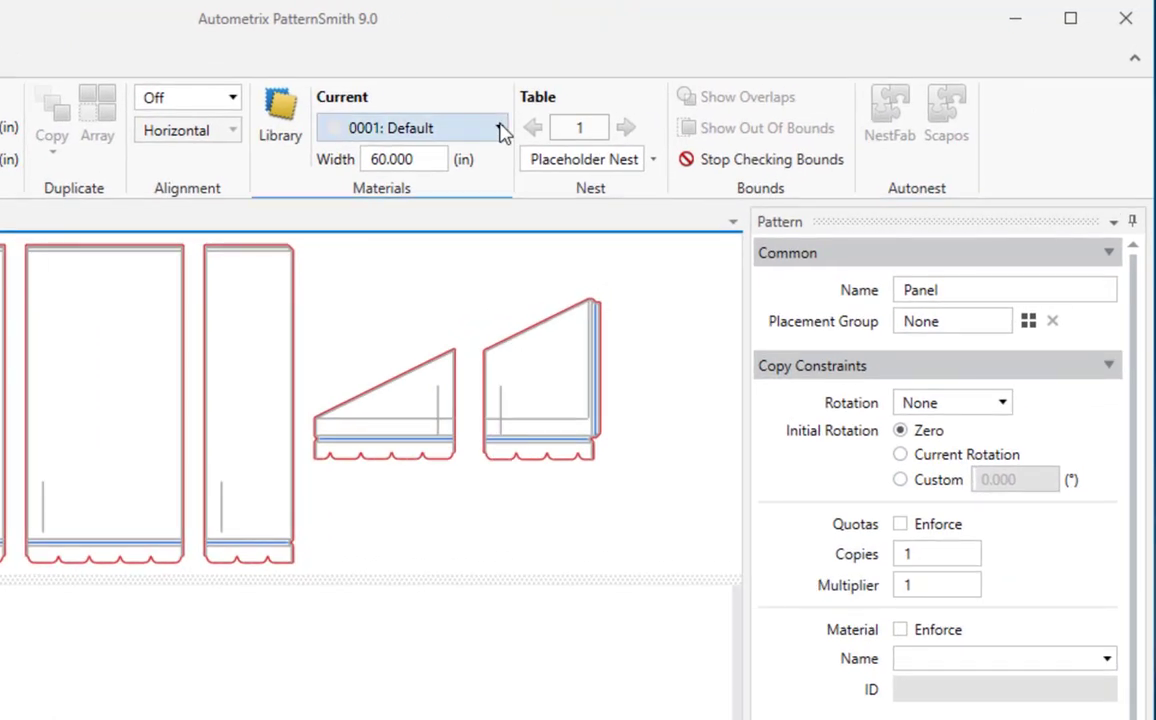
click(500, 129)
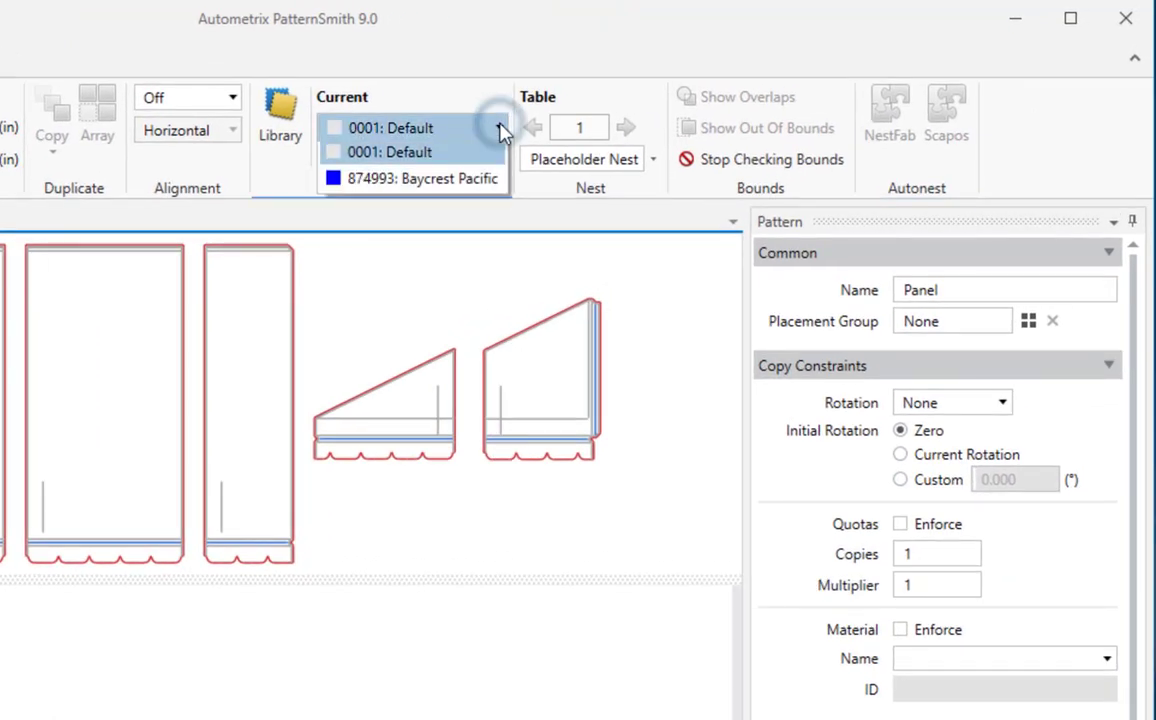
click(432, 199)
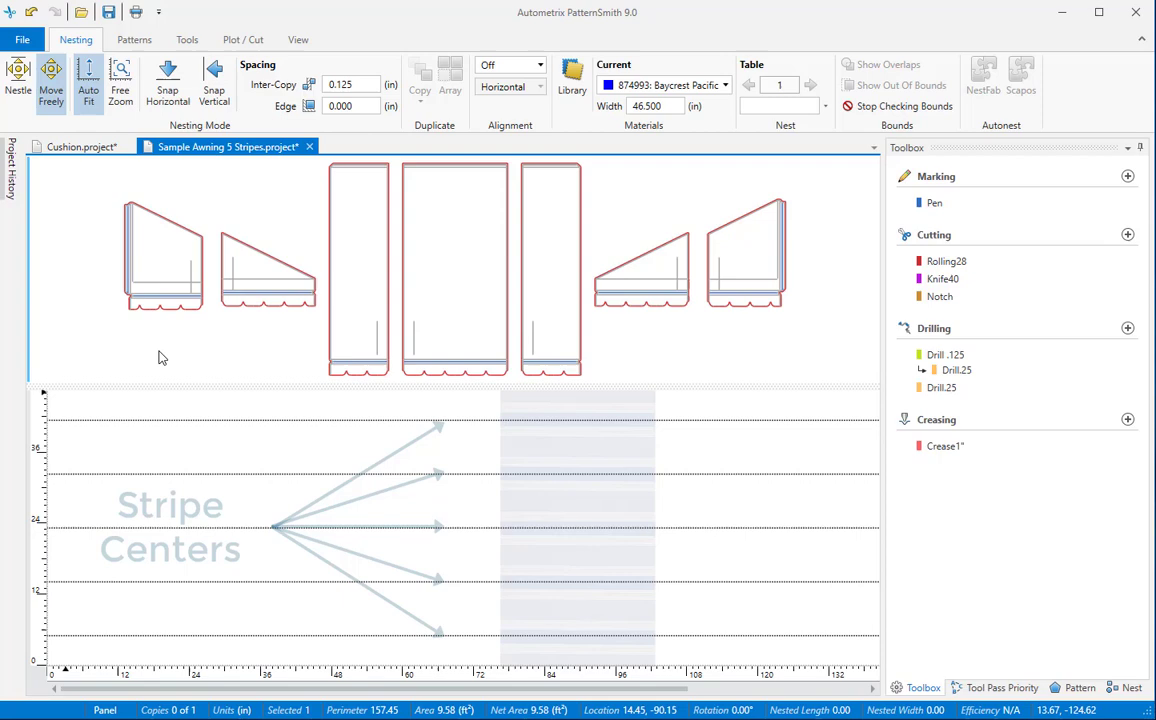
Place the left awning panel on the striped fabric and rotate it 90 degrees.
click(143, 250)
drag(160, 338, 170, 465)
click(886, 382)
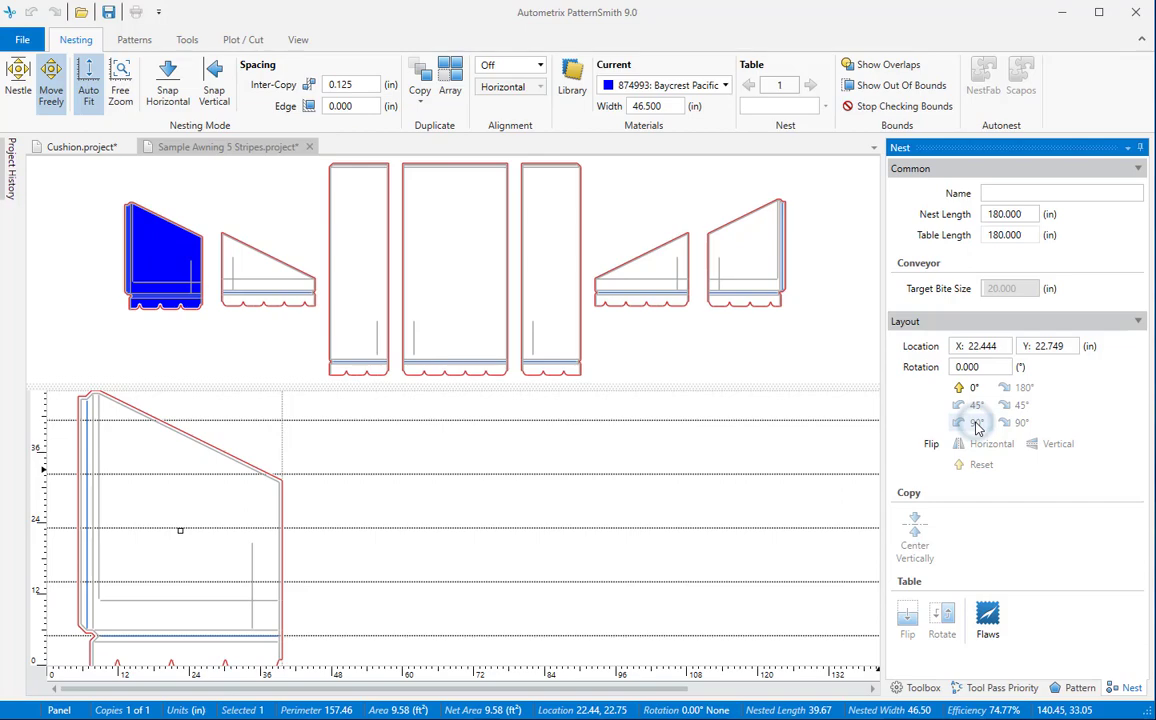
click(977, 423)
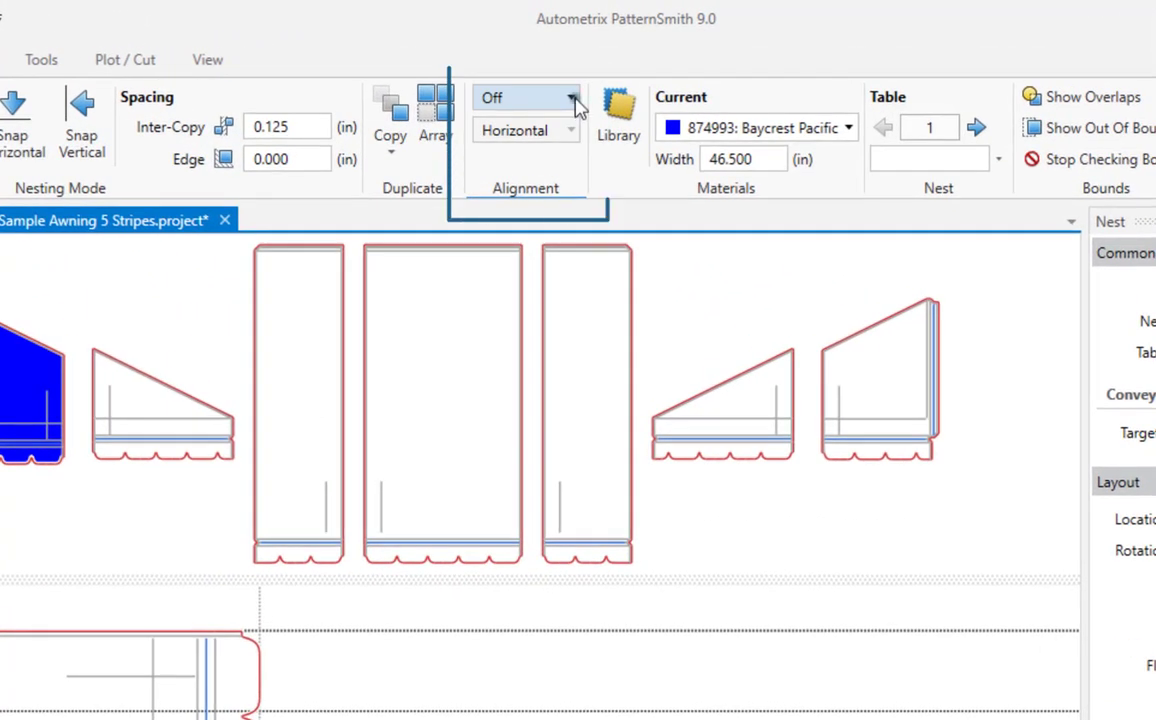
Set stripe alignment to Primary, Horizontal and place Panel3 on the nest table.
click(540, 65)
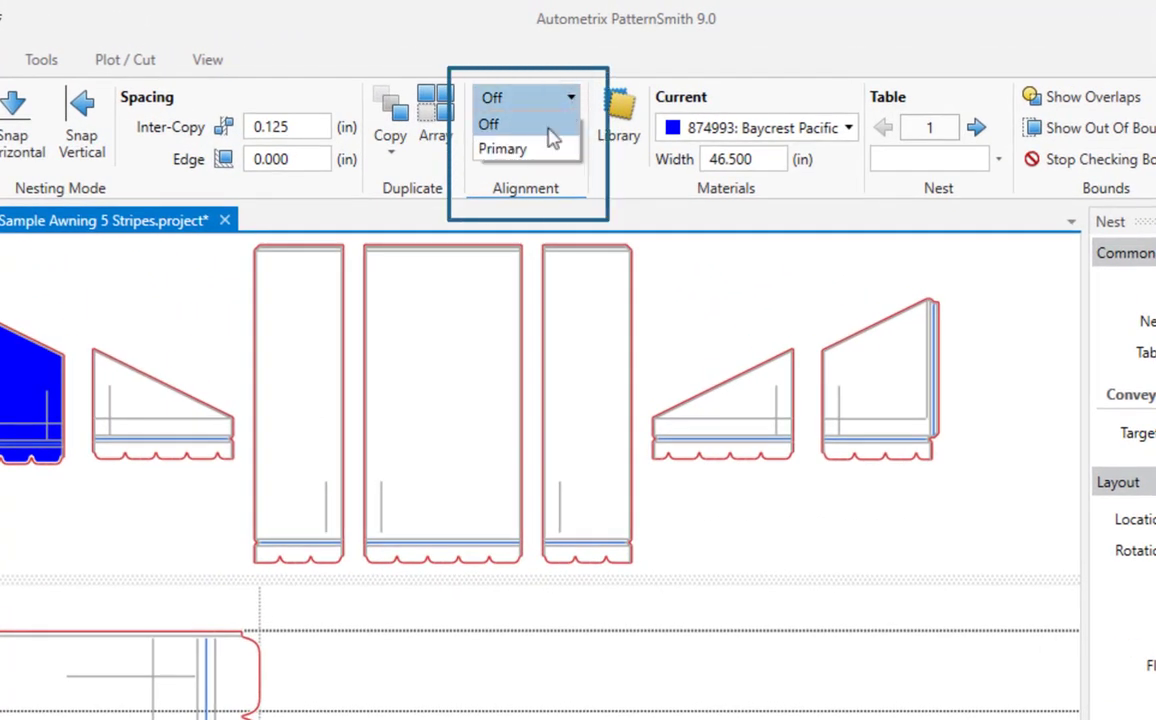
click(527, 150)
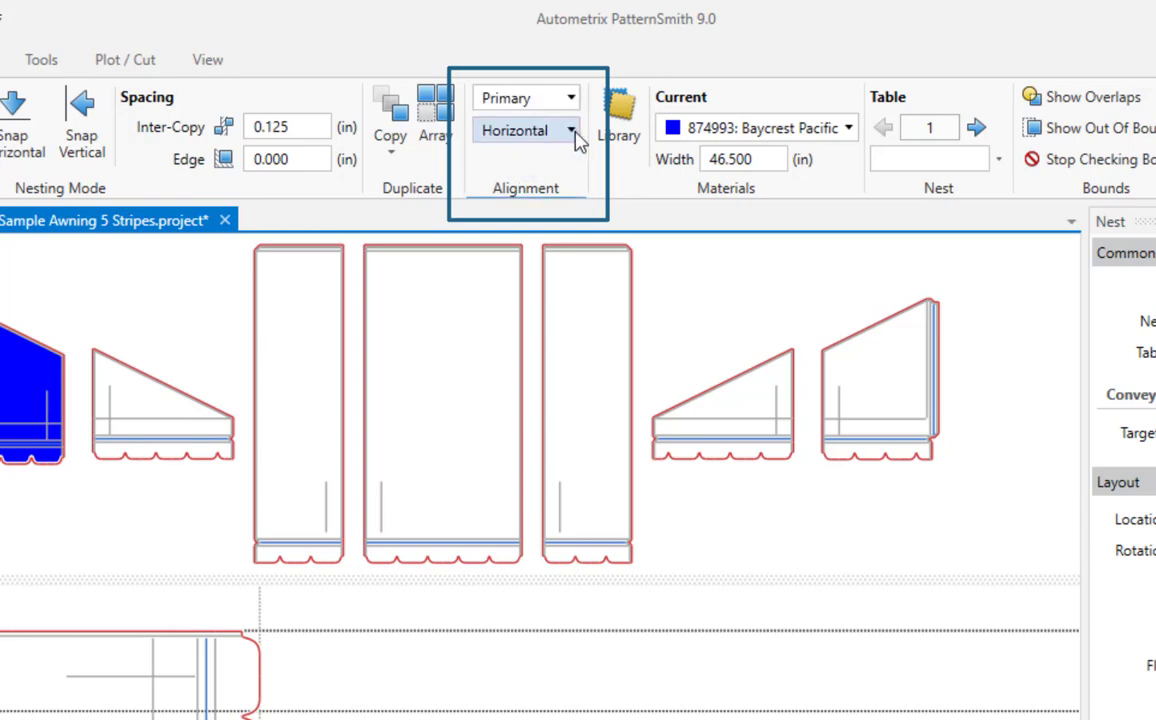
click(574, 136)
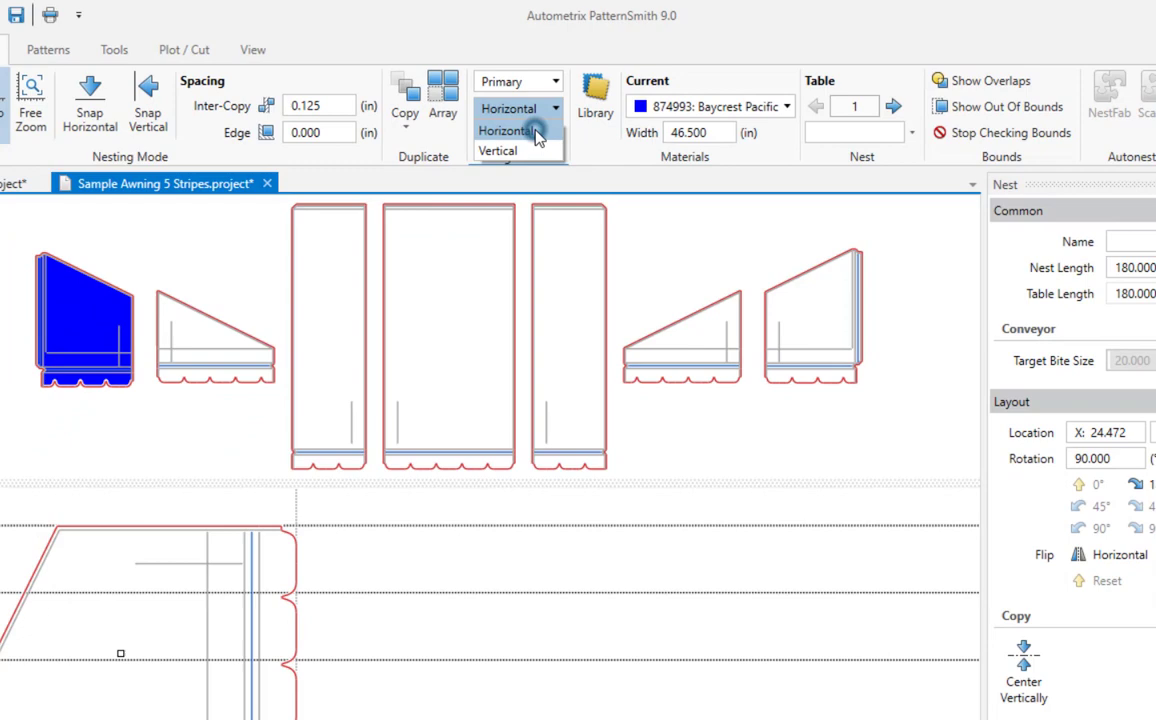
click(540, 158)
drag(356, 254, 622, 533)
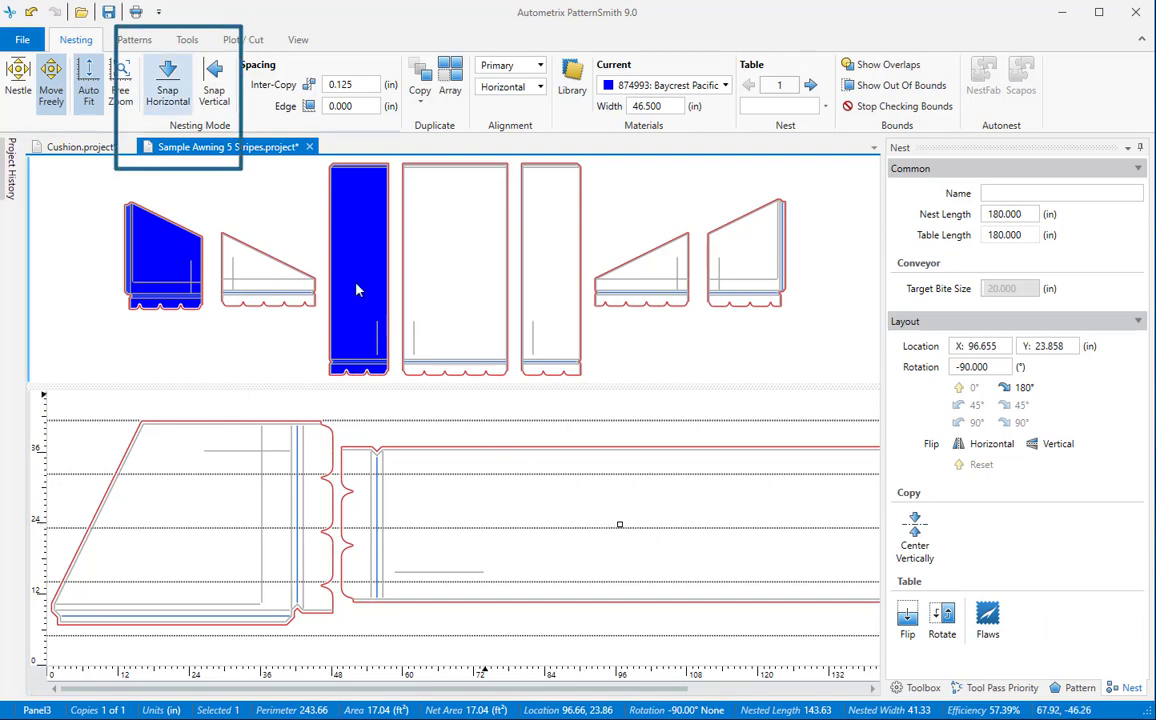
With Snap Horizontal on, move the awning panel down, Panel3 up, then nestle Panel3 against it.
click(162, 78)
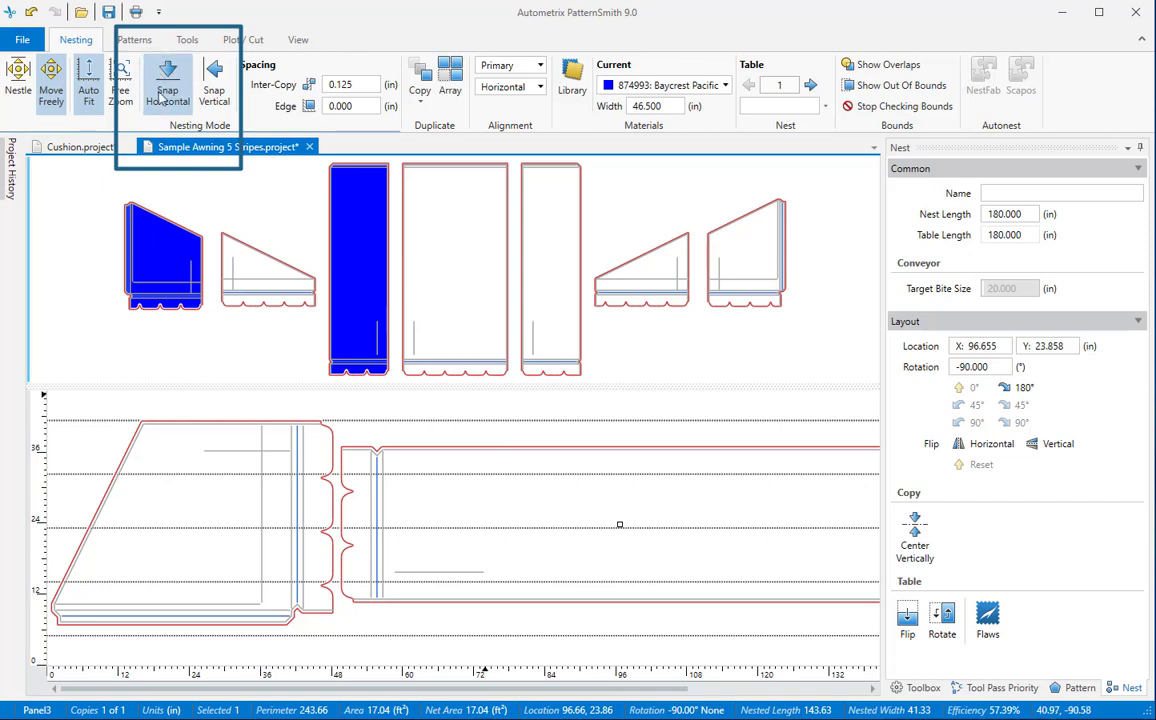
drag(222, 492, 217, 519)
drag(421, 524, 446, 542)
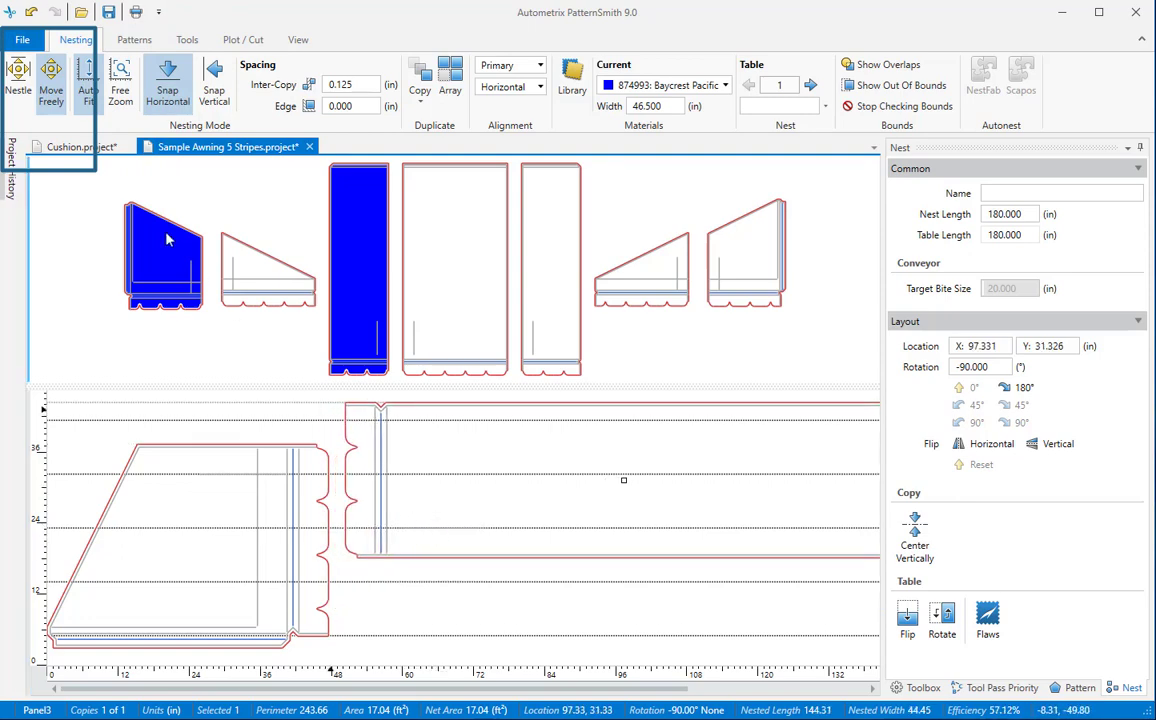
click(18, 75)
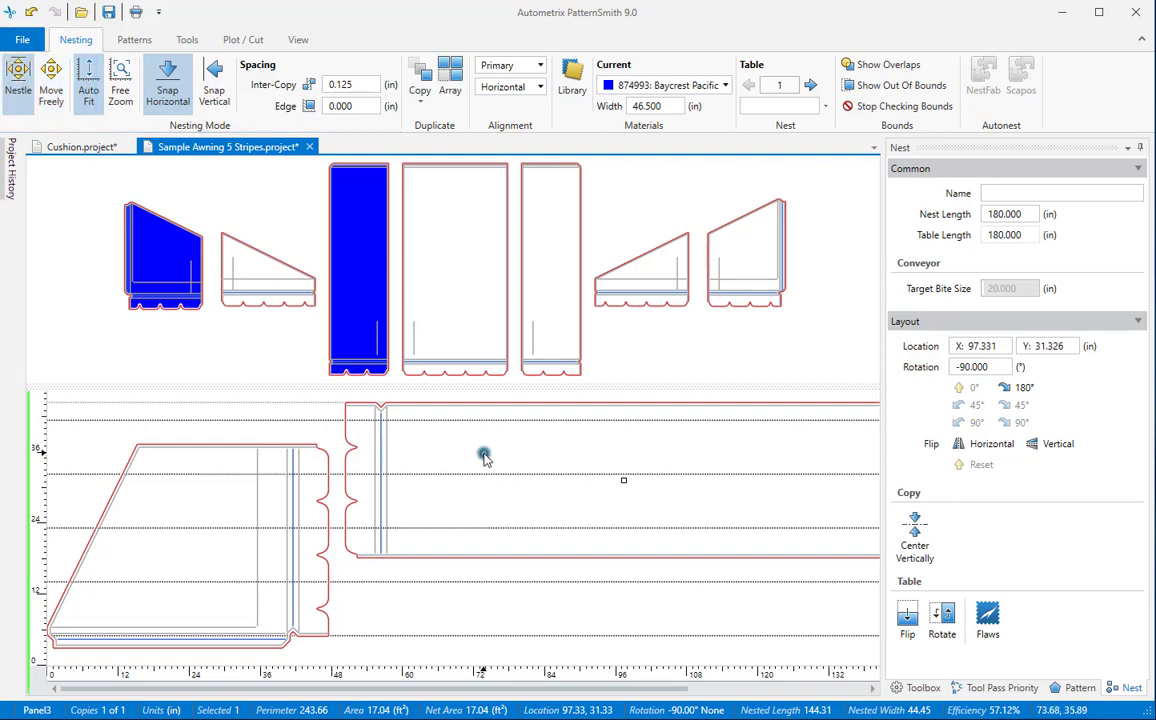
drag(480, 455, 461, 451)
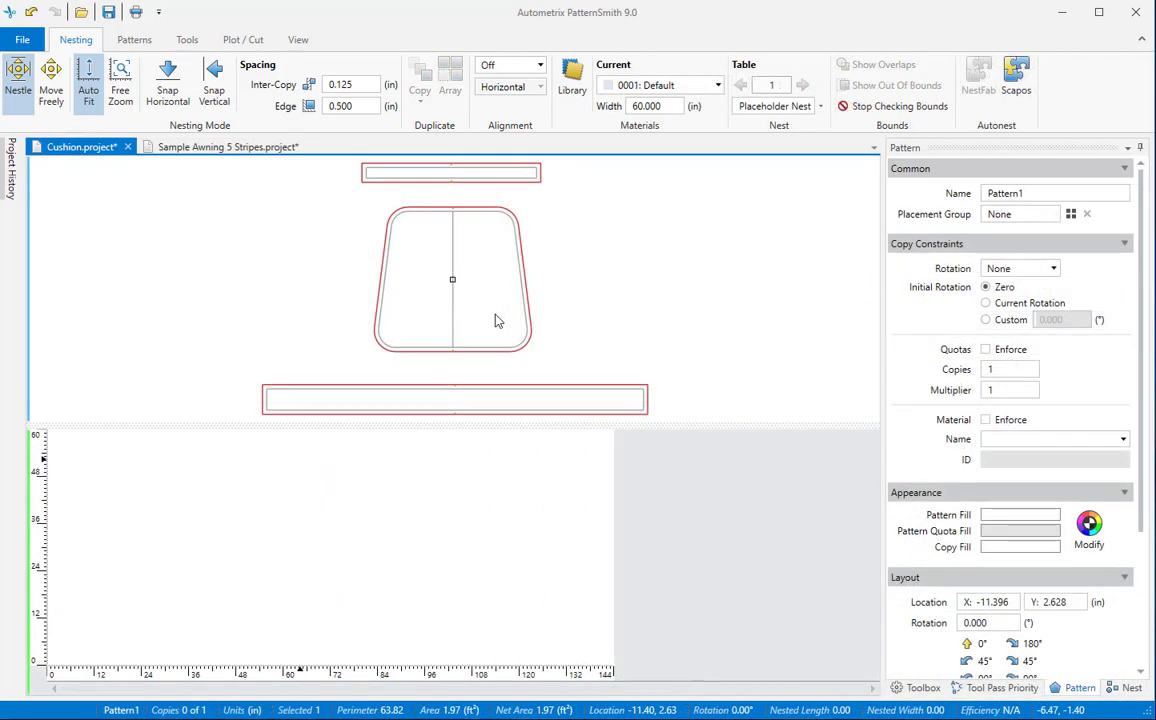
Open the trapezoid cushion pattern and check the vertical centre line's alignment properties.
click(497, 320)
double_click(497, 320)
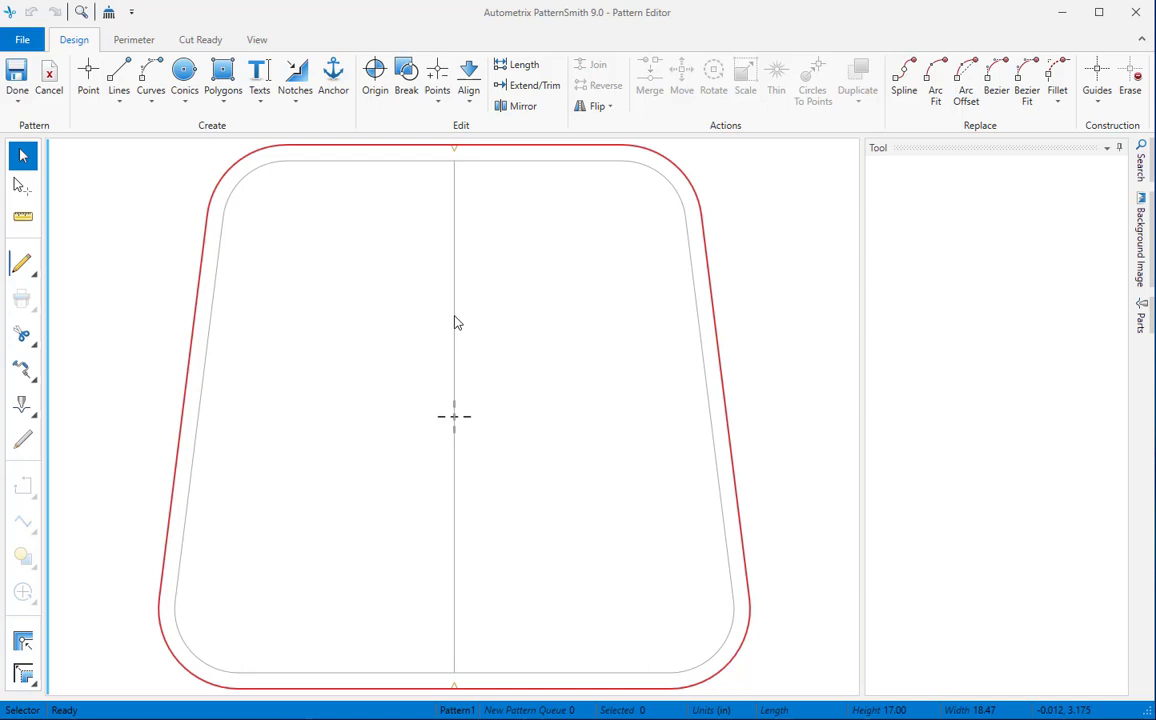
click(455, 320)
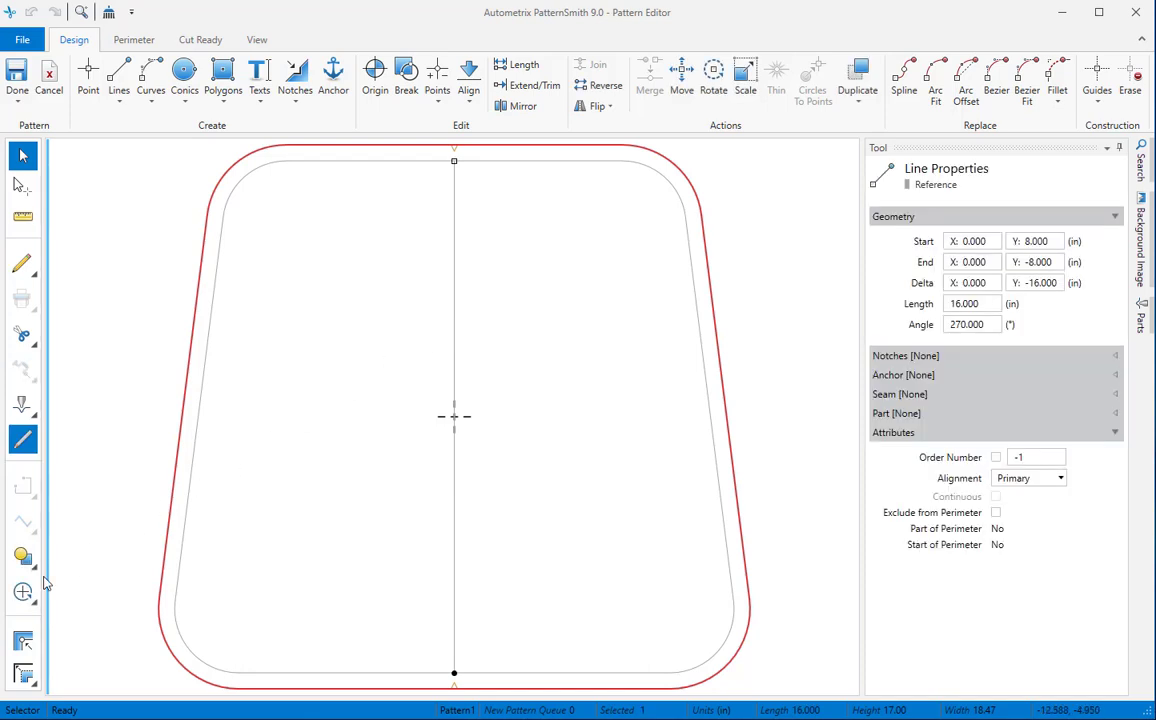
click(44, 582)
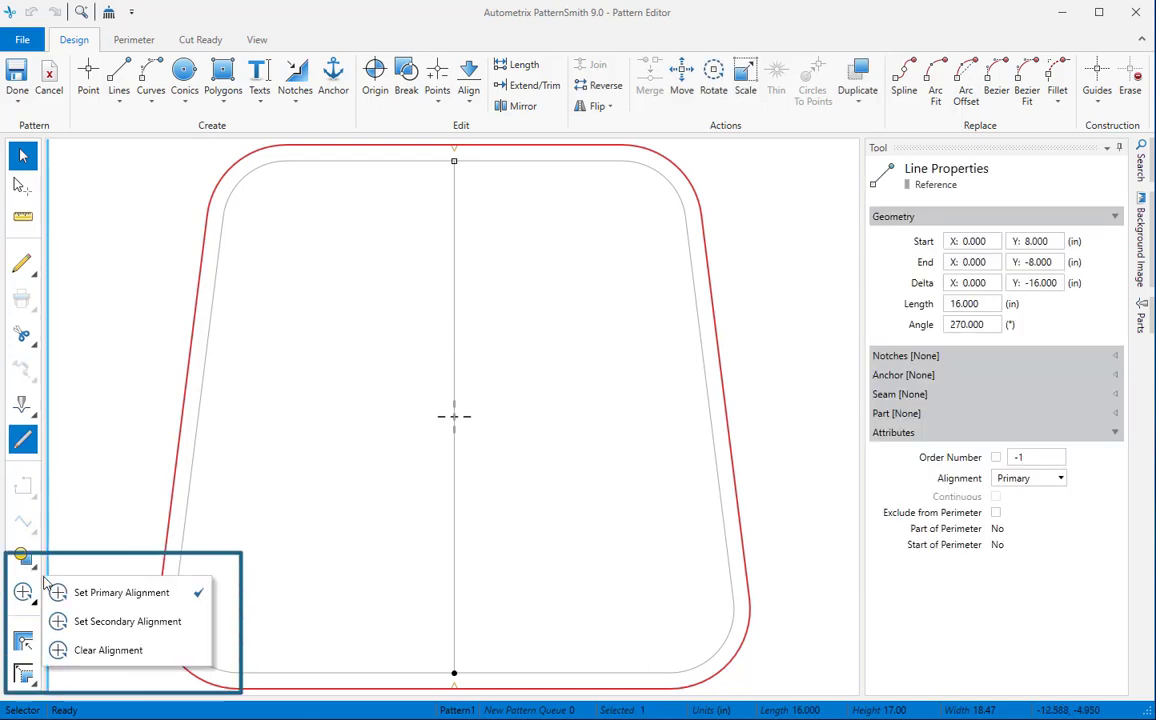
Draw a horizontal line across the cushion's centre and set it as secondary alignment.
click(118, 88)
click(323, 414)
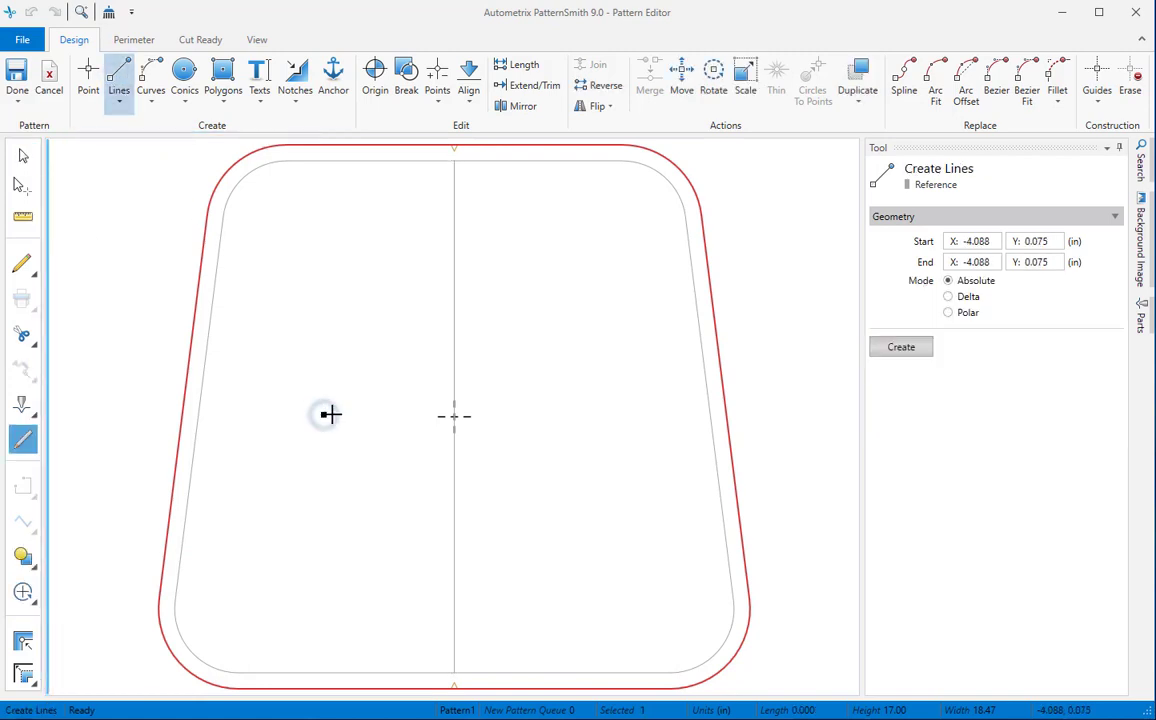
click(575, 414)
click(25, 586)
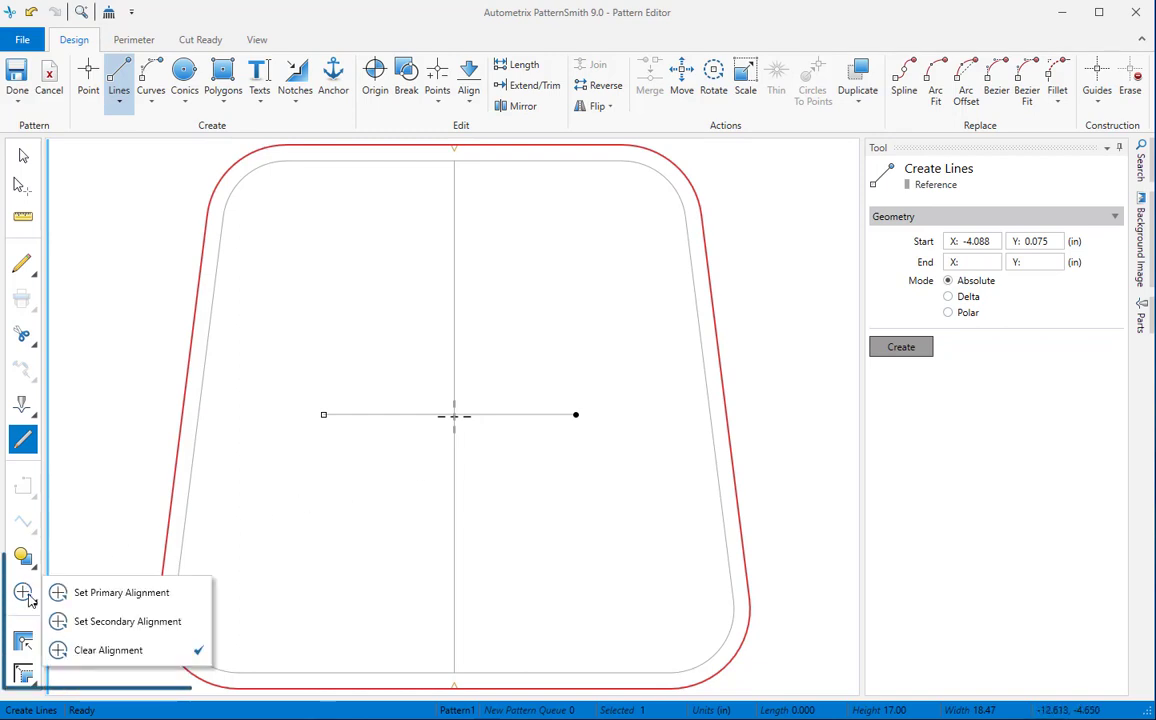
click(108, 625)
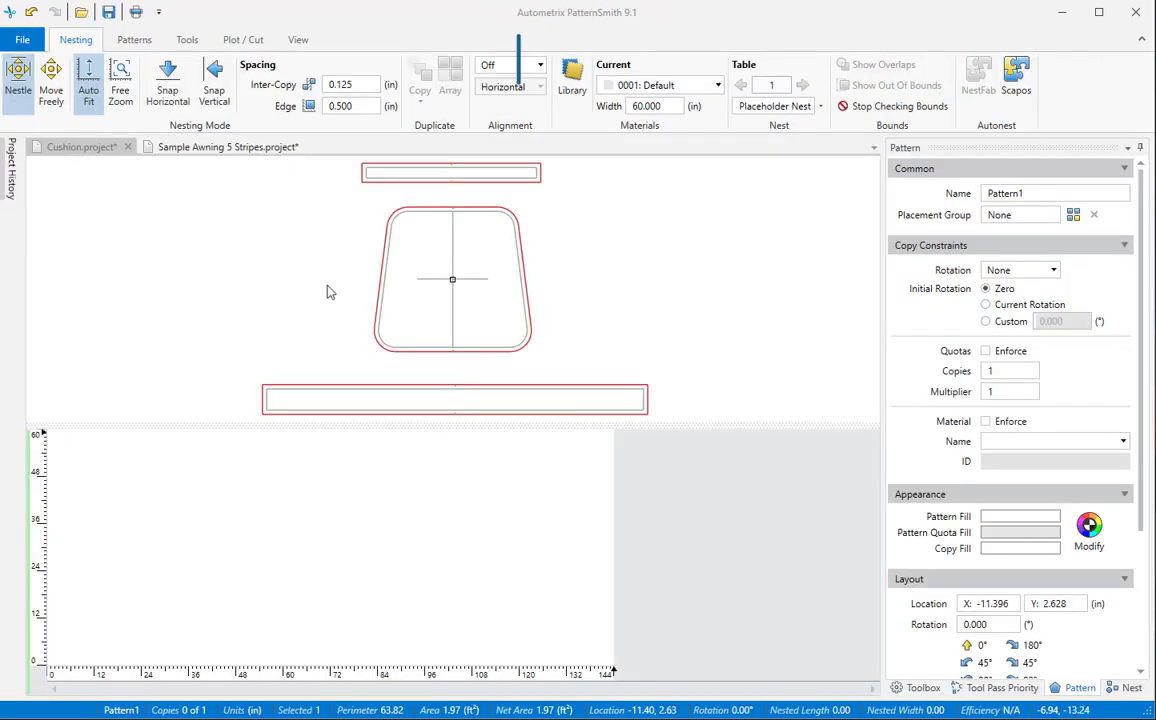
Add Tan Vinyl (54.50-inch, vertical stripes, 3.00-inch repeat) from Pleated Vinyls to Project Materials.
click(572, 80)
click(162, 541)
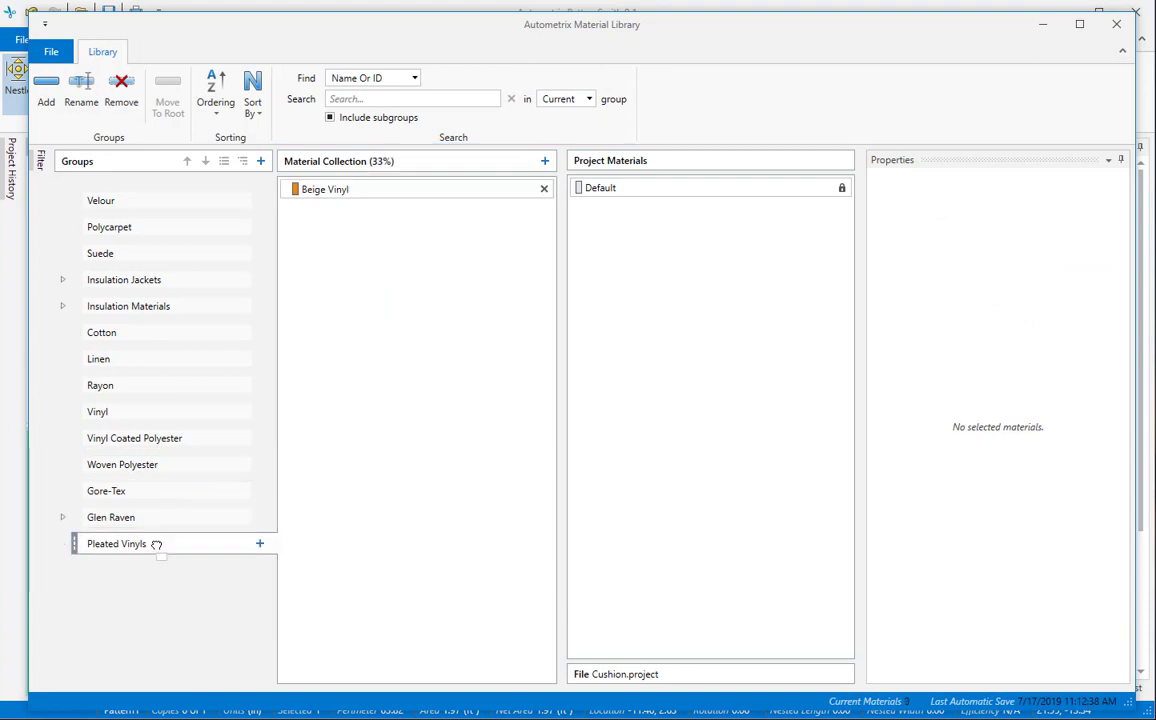
click(366, 212)
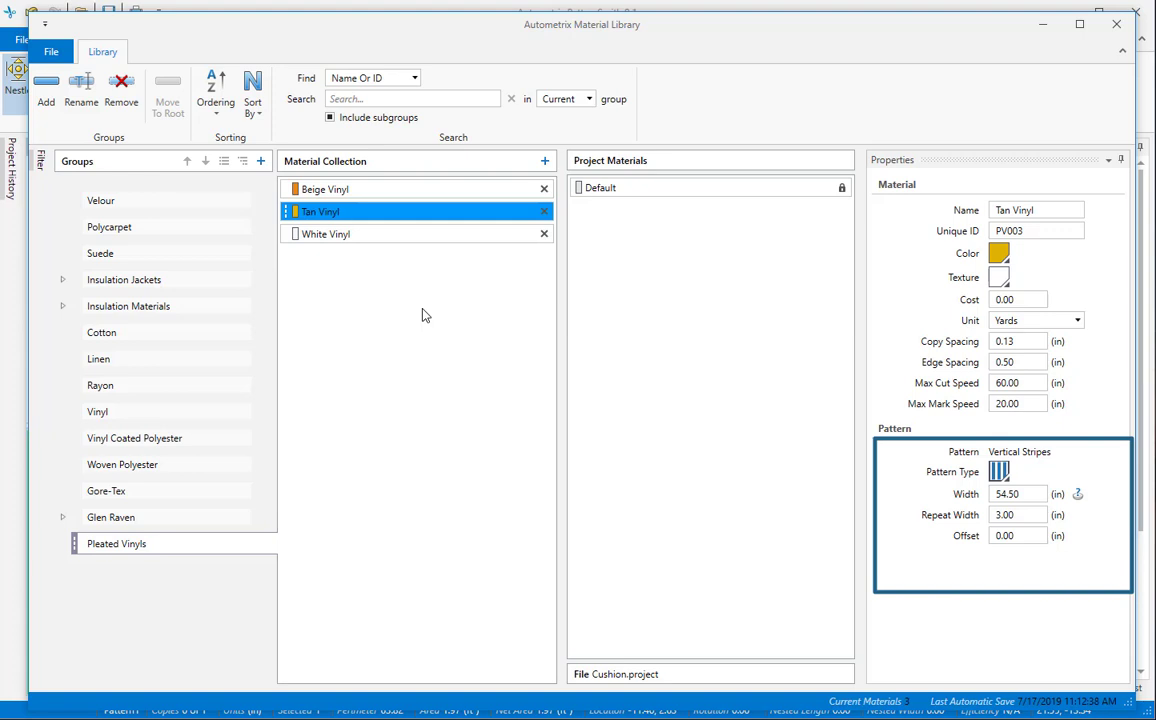
click(405, 216)
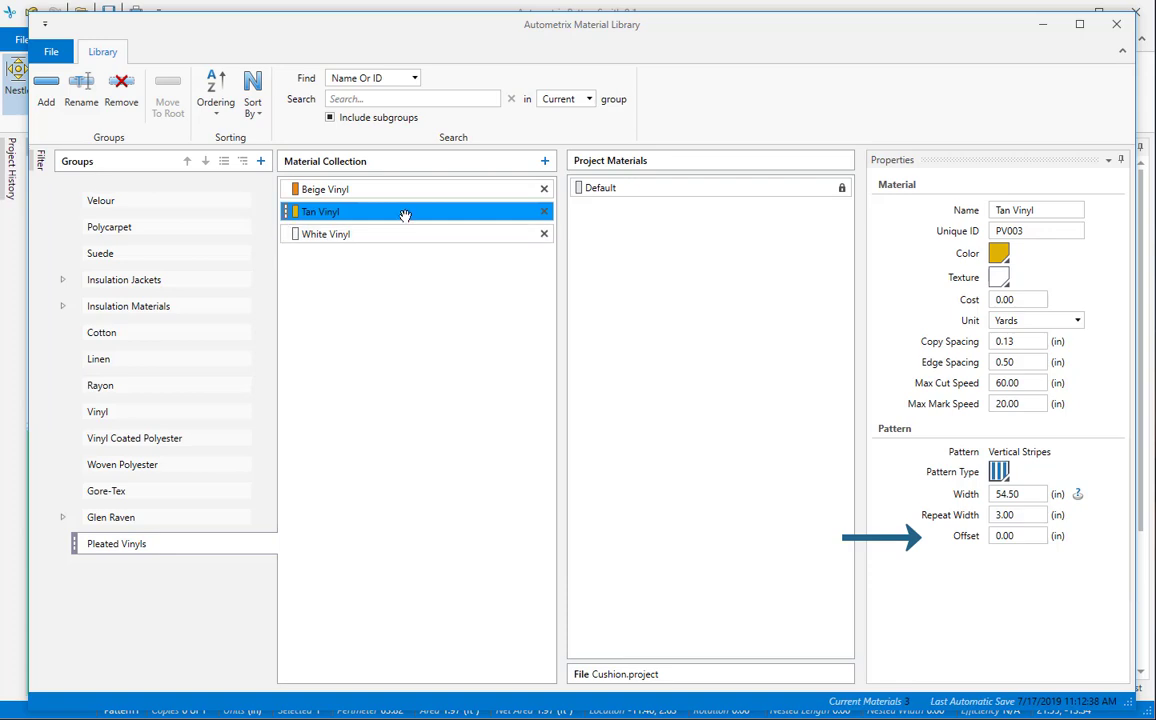
drag(405, 216, 686, 215)
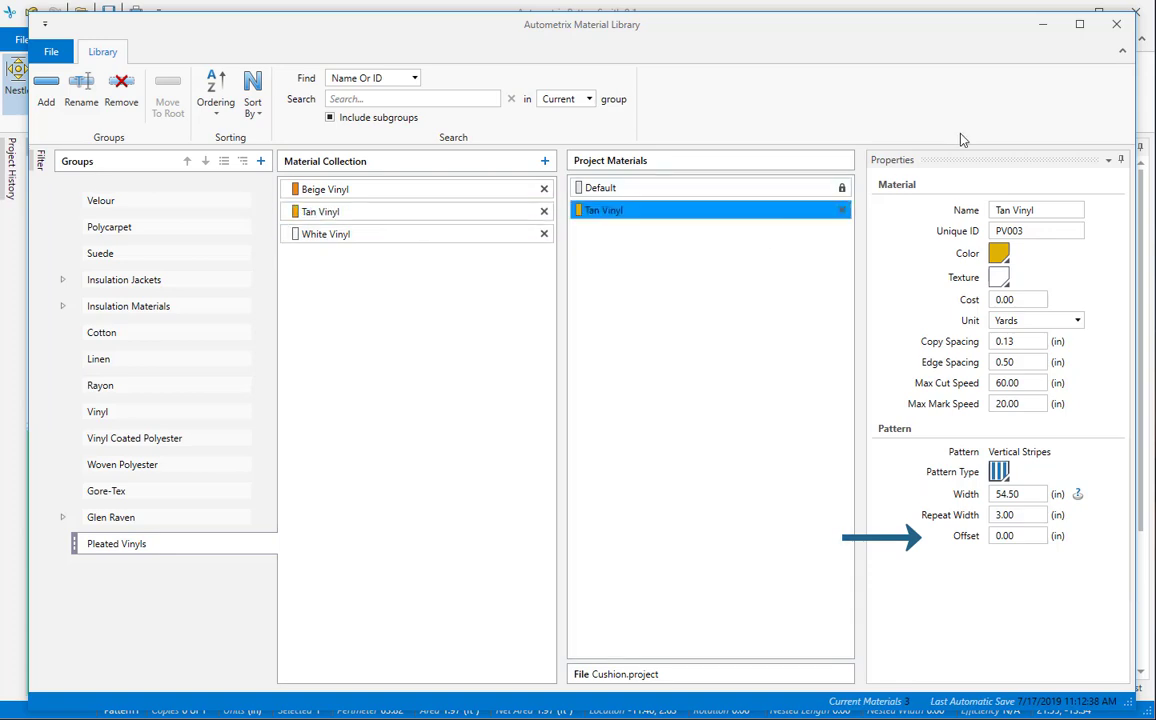
Make PV003: Tan Vinyl current, enable Snap Vertical, and set alignment to Primary, Vertical.
click(1042, 24)
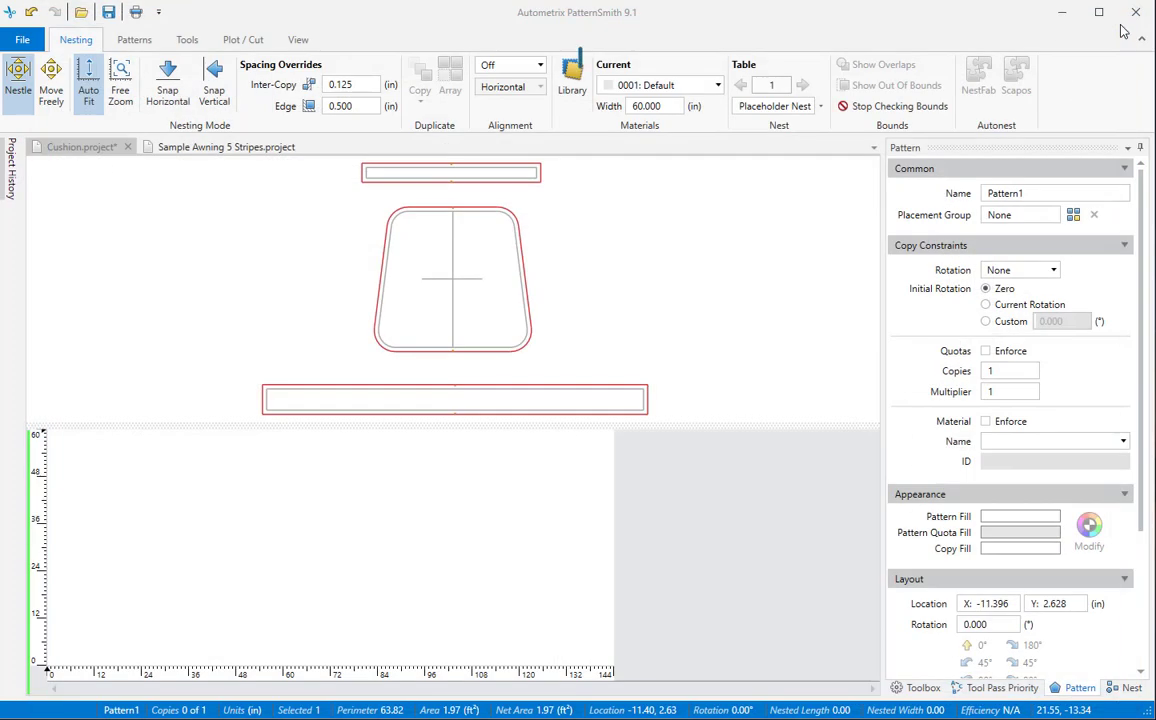
click(652, 86)
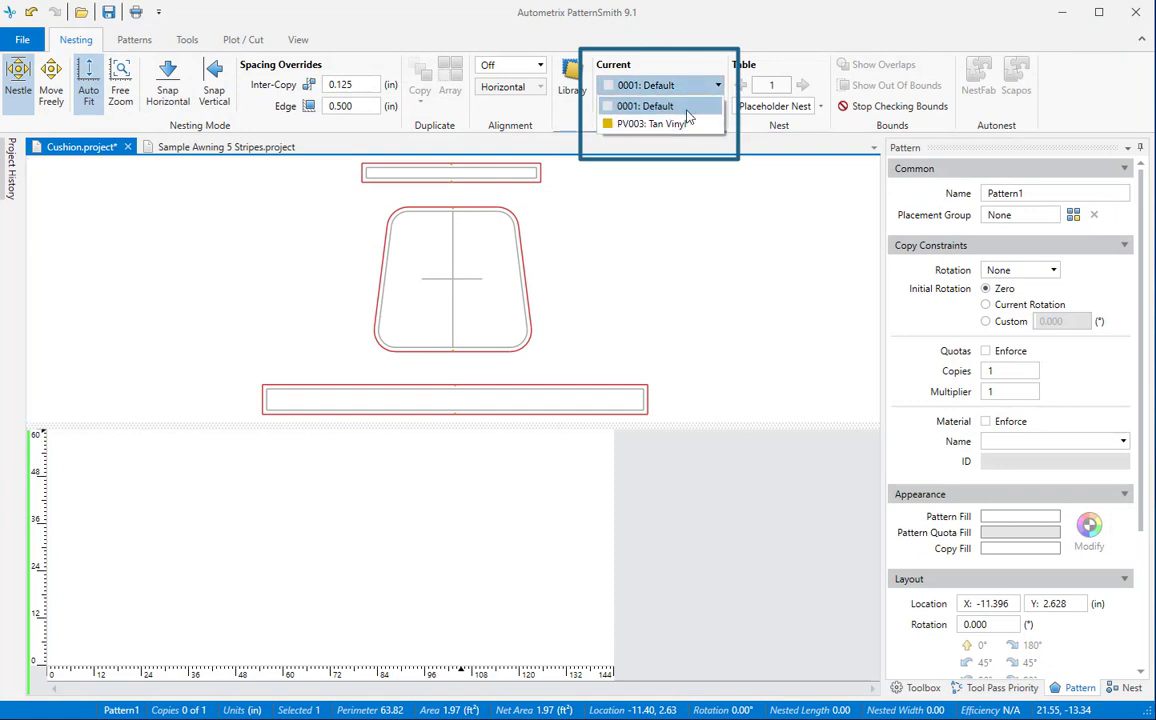
click(662, 124)
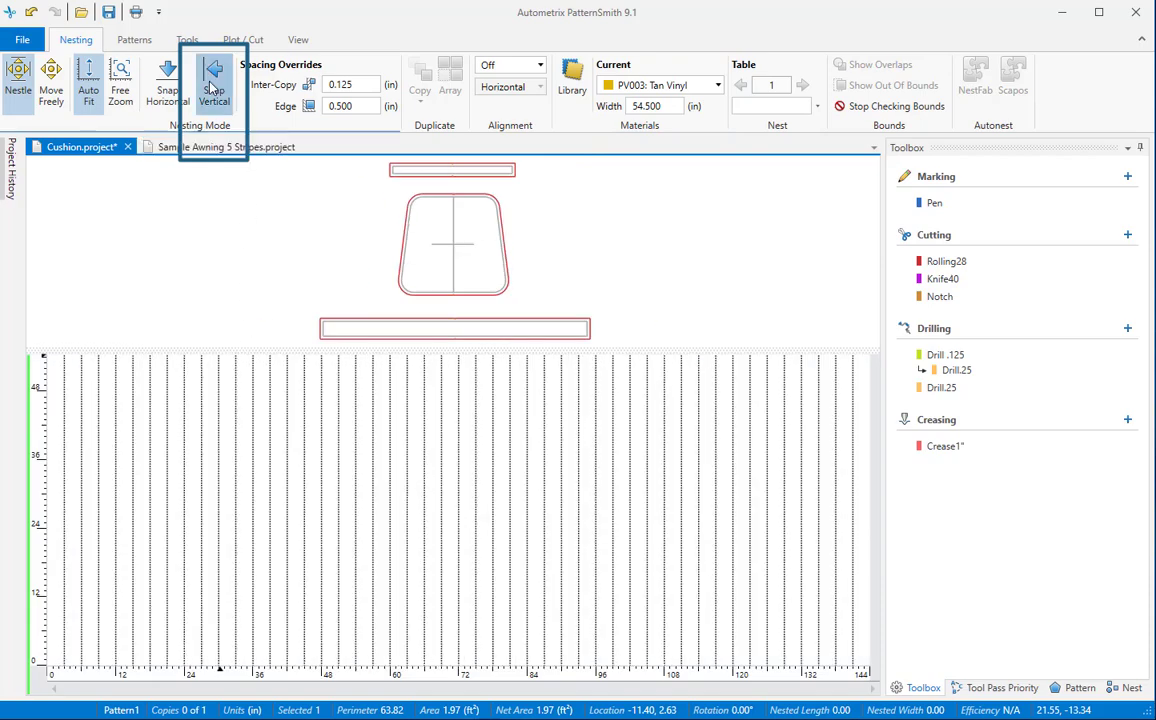
click(214, 85)
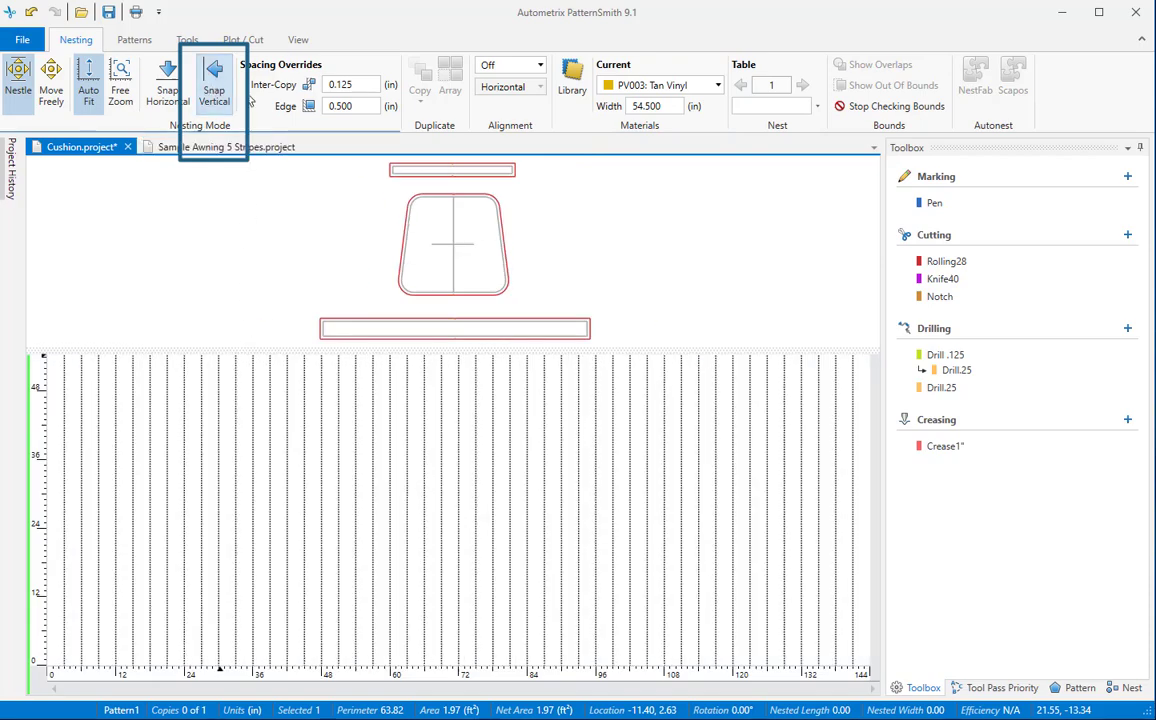
click(538, 68)
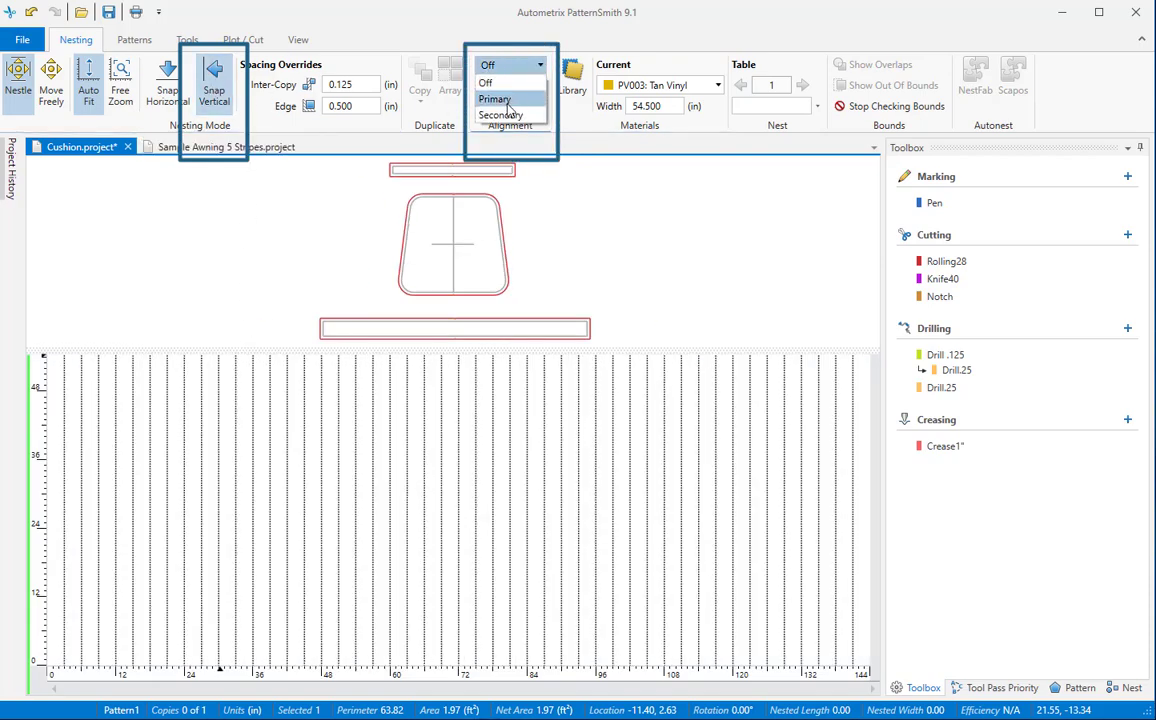
click(519, 94)
click(519, 88)
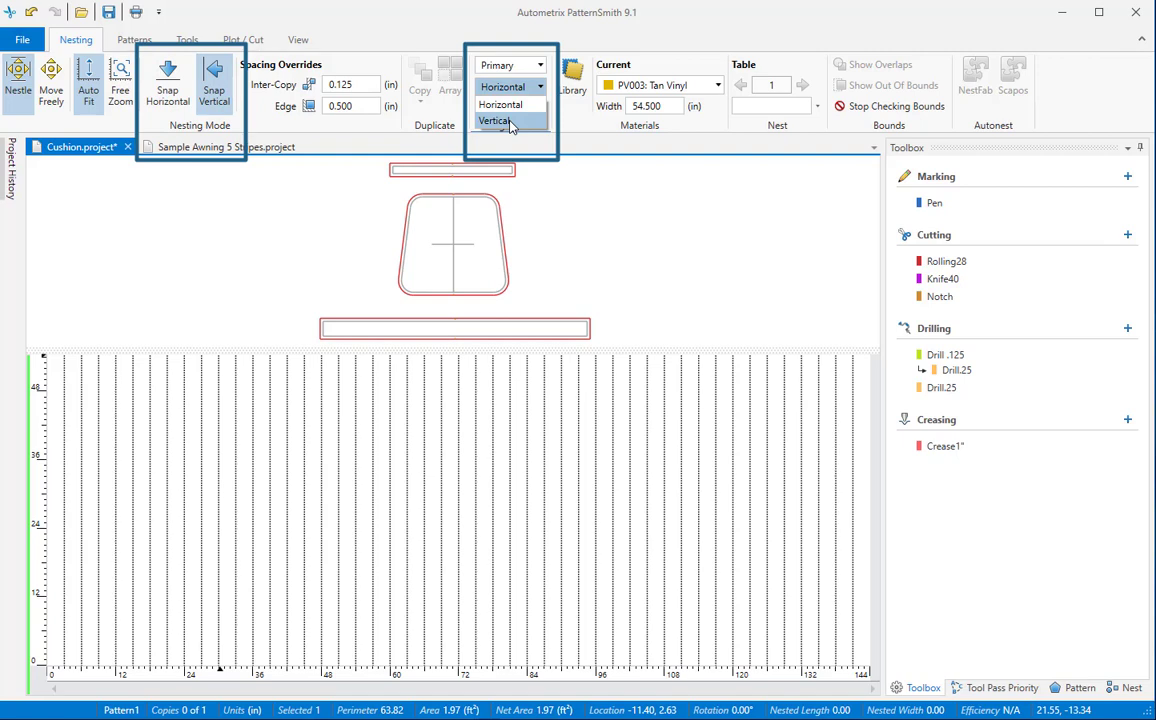
click(508, 114)
Stack three cushion copies in a column at the left of the Tan Vinyl sheet.
drag(459, 250, 116, 648)
drag(446, 279, 114, 533)
drag(454, 276, 116, 433)
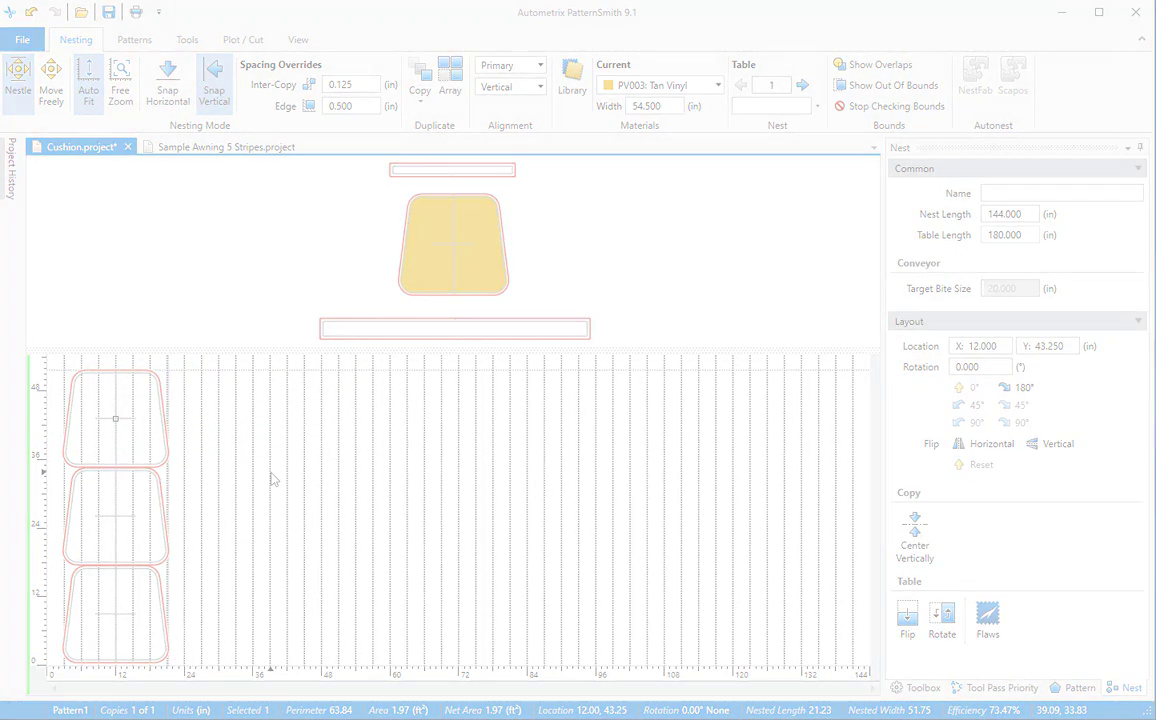